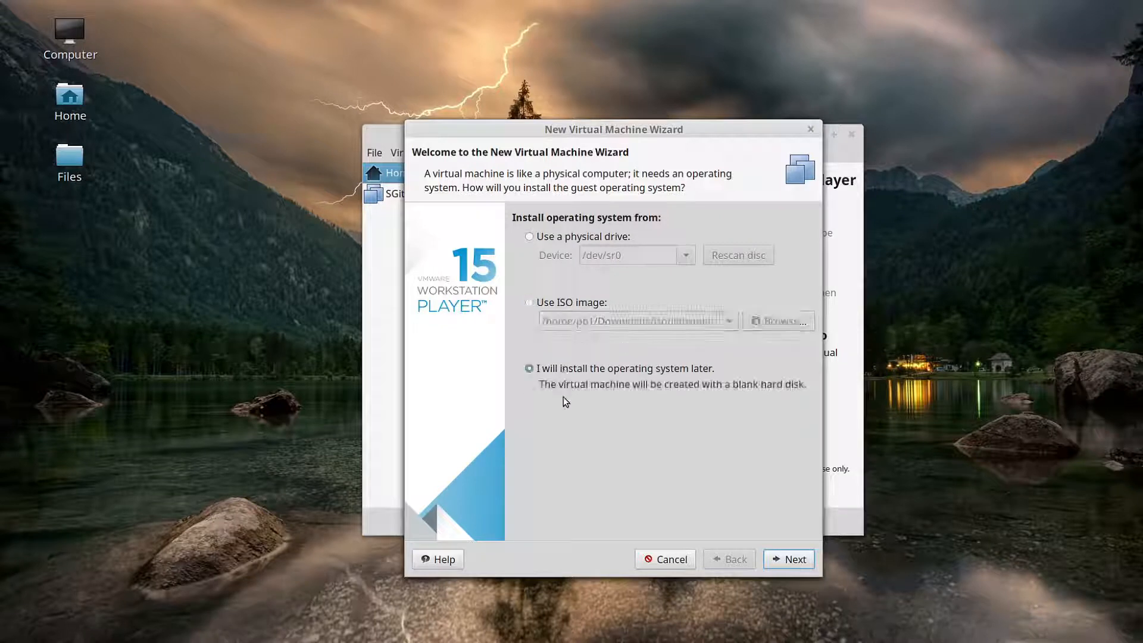
Step: Proceed with installing the operating system later and choose Linux, version Ubuntu 64-bit, as the guest operating system
click(789, 560)
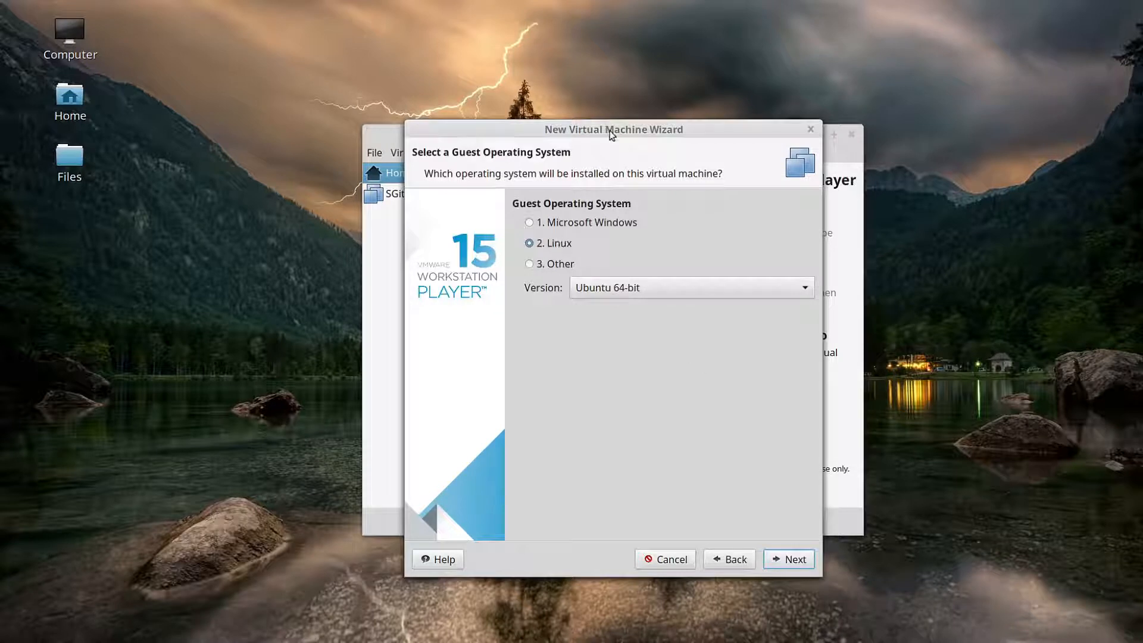
drag(609, 130, 614, 110)
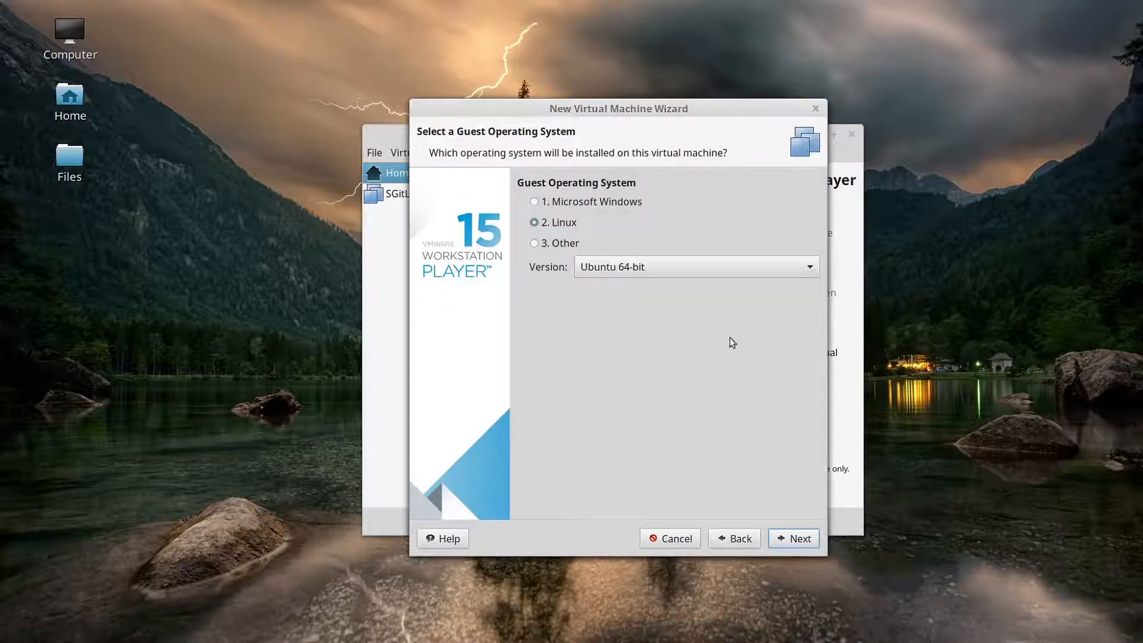
click(721, 278)
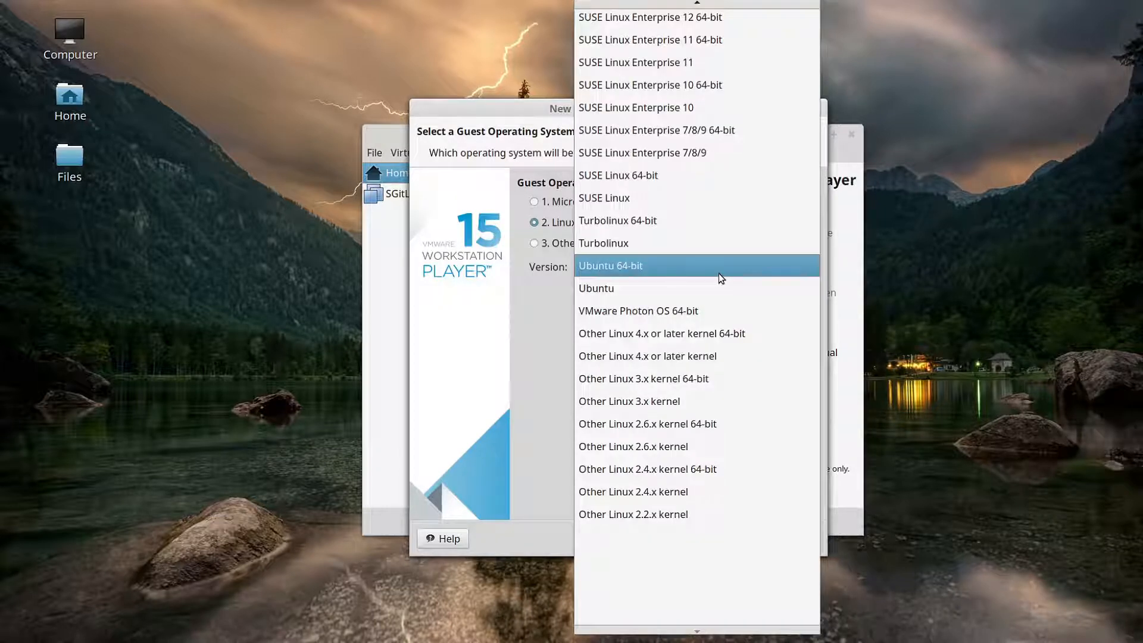
click(719, 273)
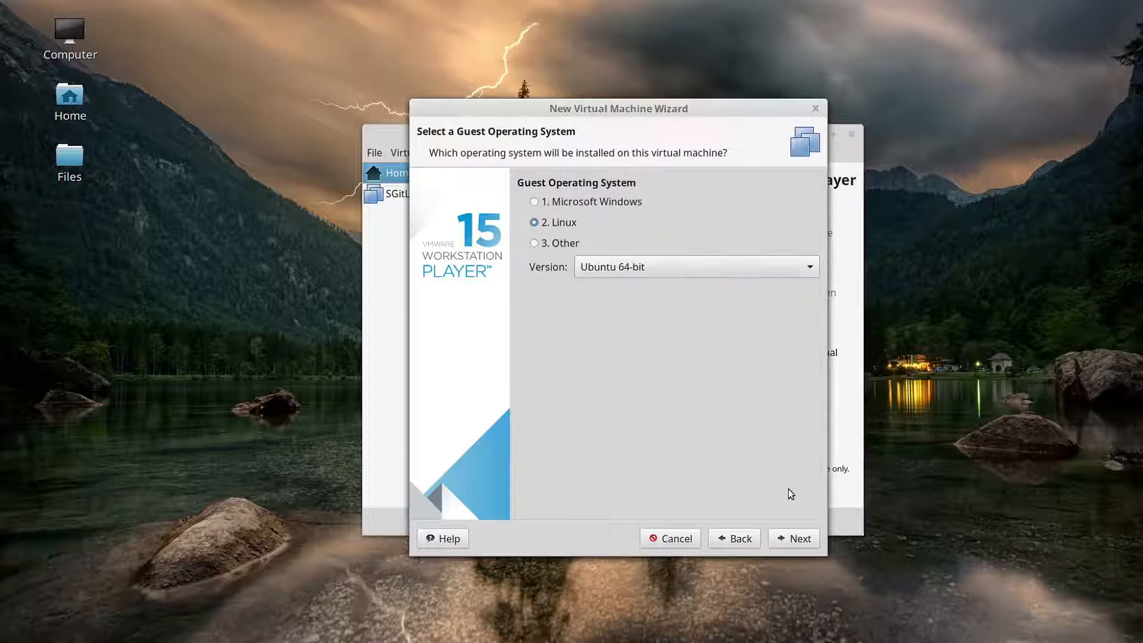
click(797, 539)
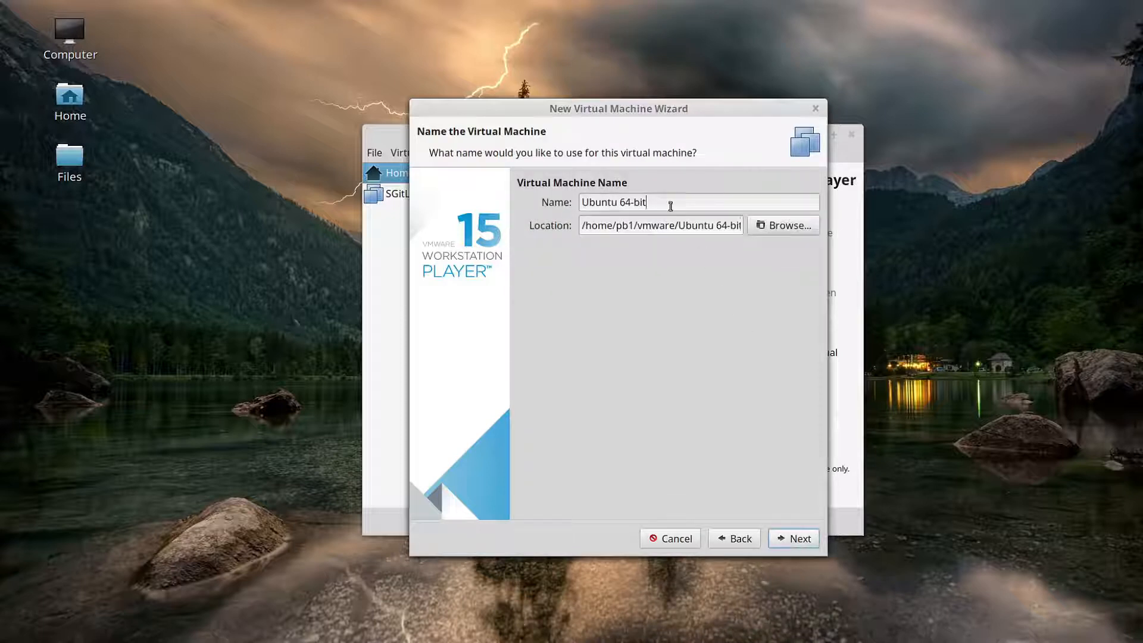
Step: Name the virtual machine LinuxMint20 and accept its matching storage location
drag(671, 203, 561, 196)
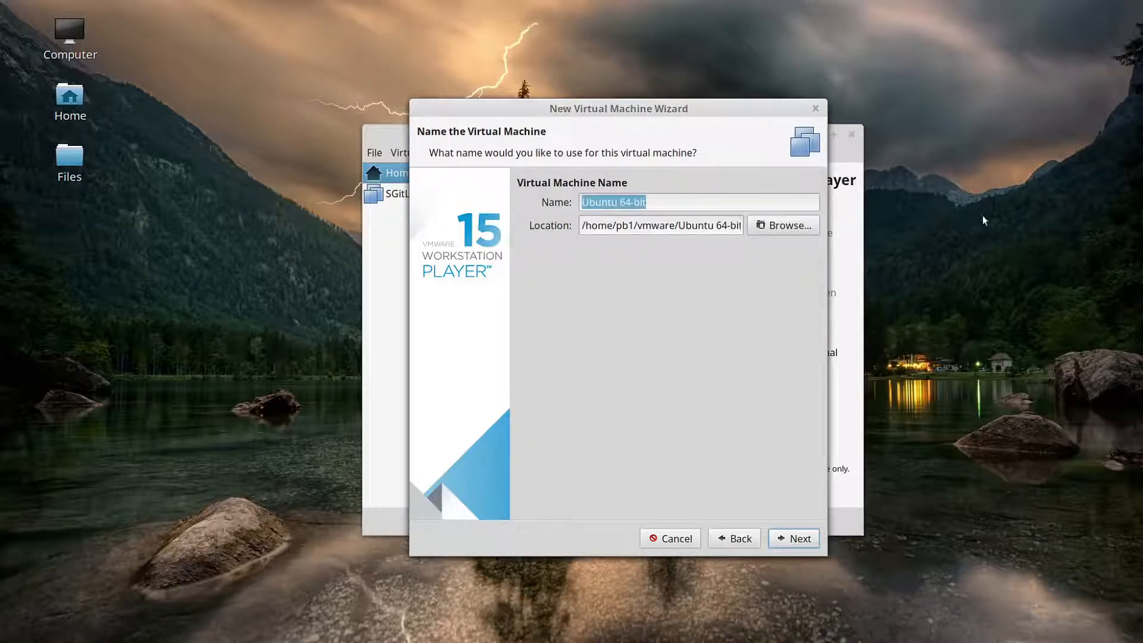
text(Linux)
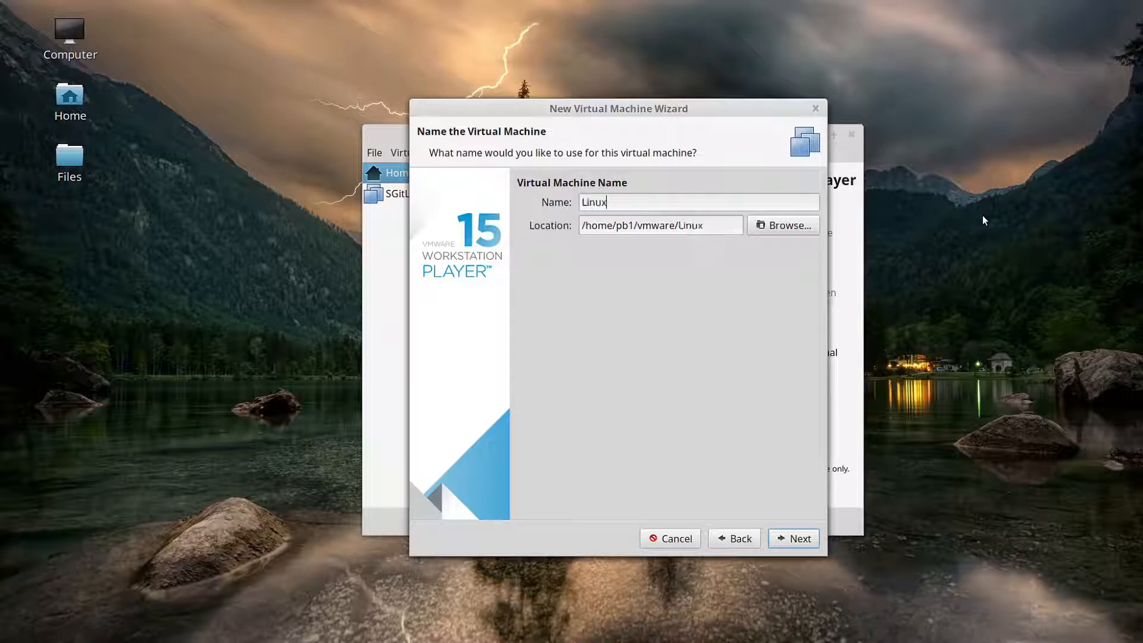
text(Mint20)
drag(691, 227, 585, 225)
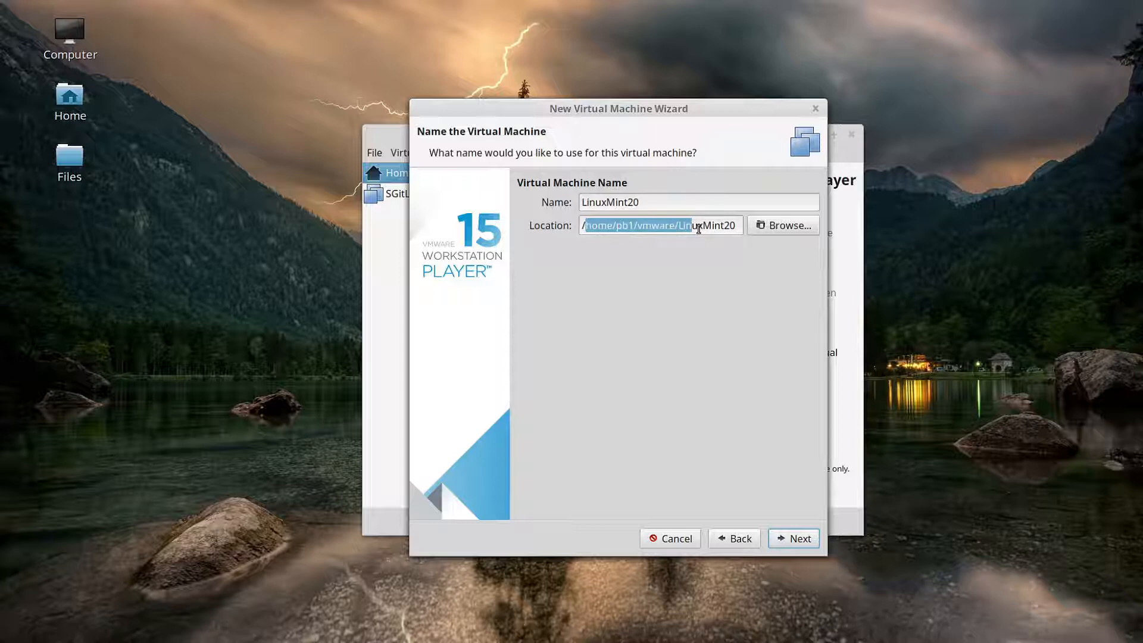
click(801, 539)
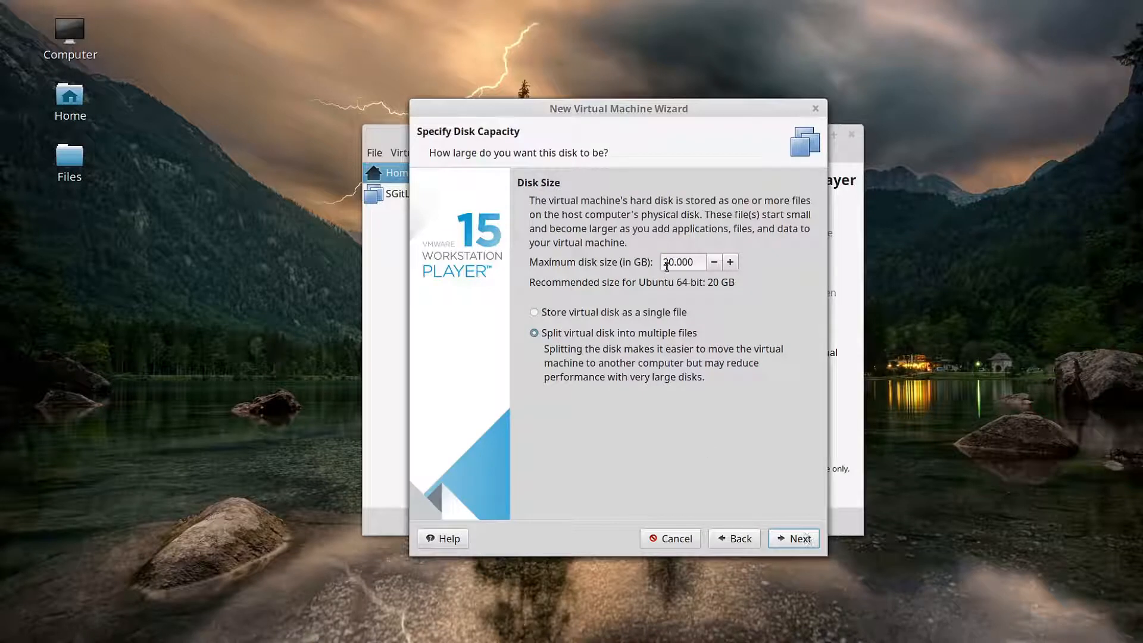
Step: Set the maximum disk size to 40 GB and accept splitting the virtual disk into multiple files
drag(667, 262, 649, 265)
text(4)
drag(640, 111, 600, 145)
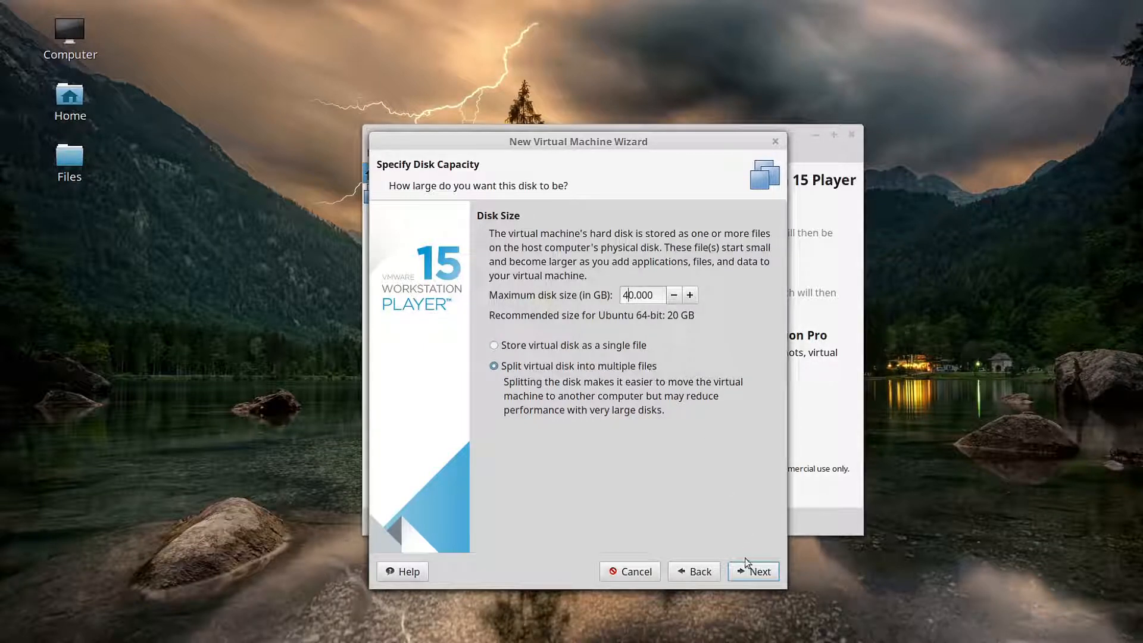
click(760, 572)
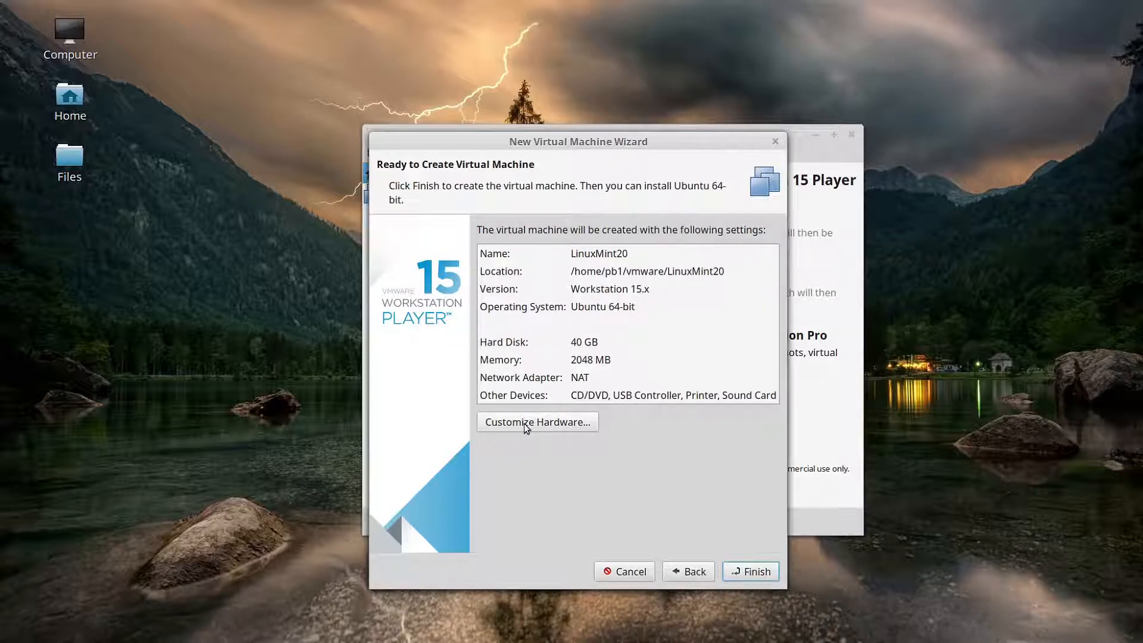
Step: Customize the new machine's hardware by setting its memory to 4096 MB
click(525, 424)
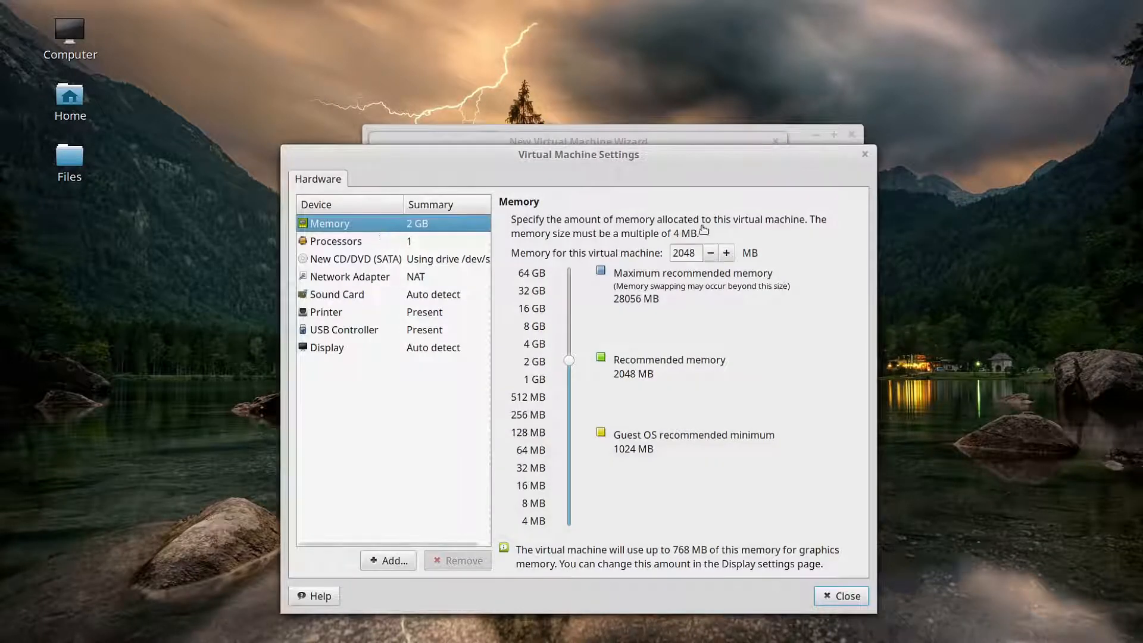
drag(679, 253, 650, 253)
text(40)
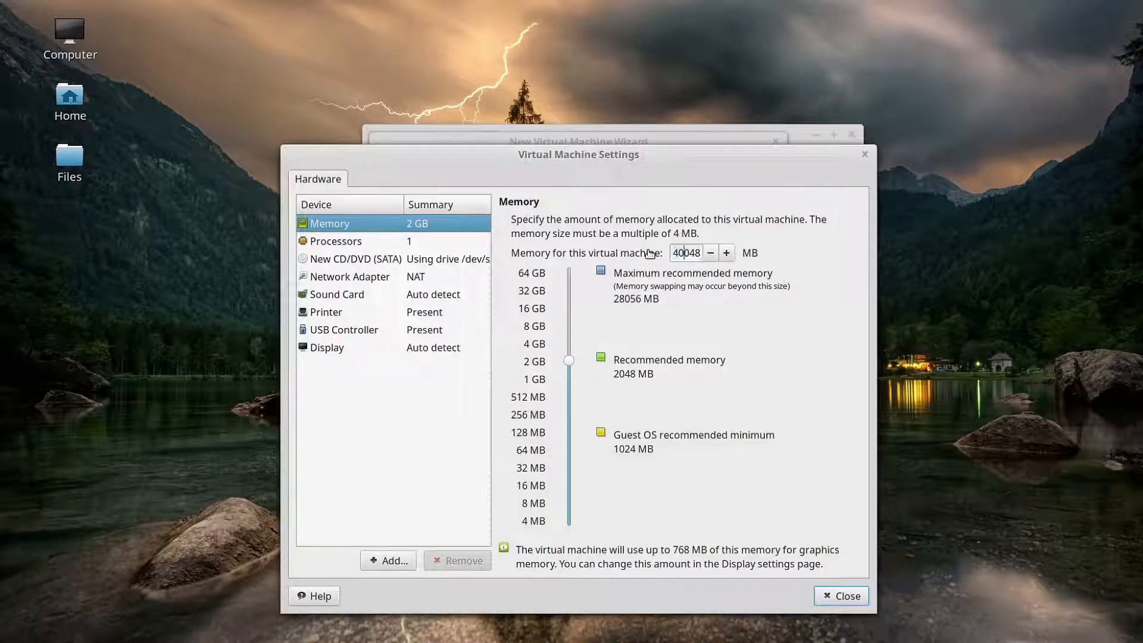
text(9)
key(BackSpace)
key(BackSpace)
key(BackSpace)
key(Delete)
key(Delete)
key(Delete)
text(4096)
key(Tab)
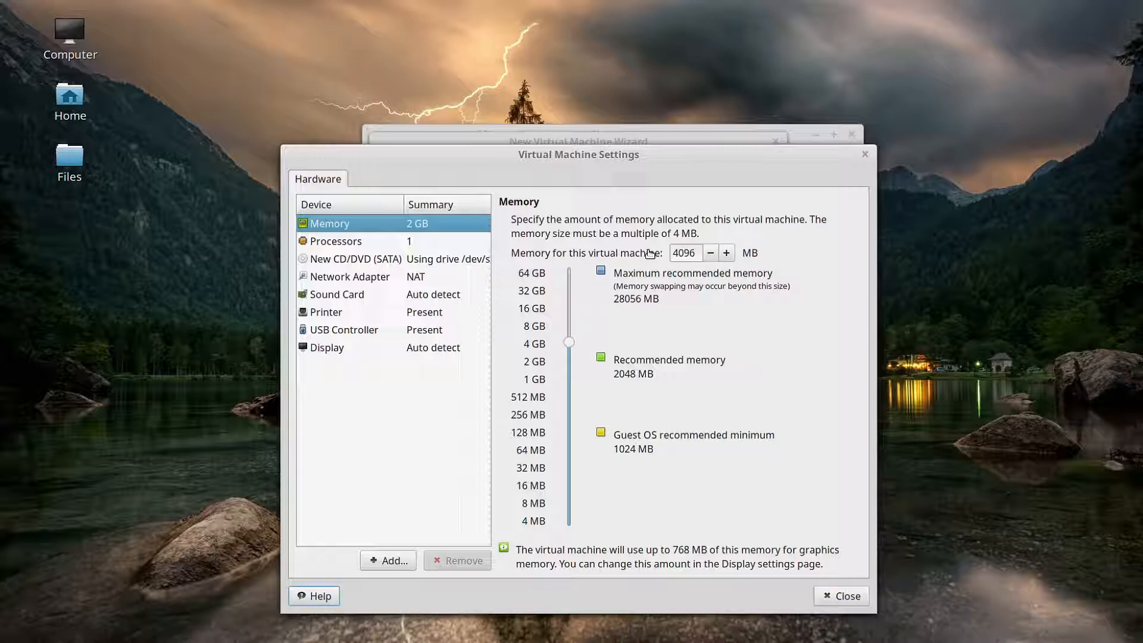
Step: Set the virtual machine's number of processor cores to 2
click(397, 242)
click(665, 223)
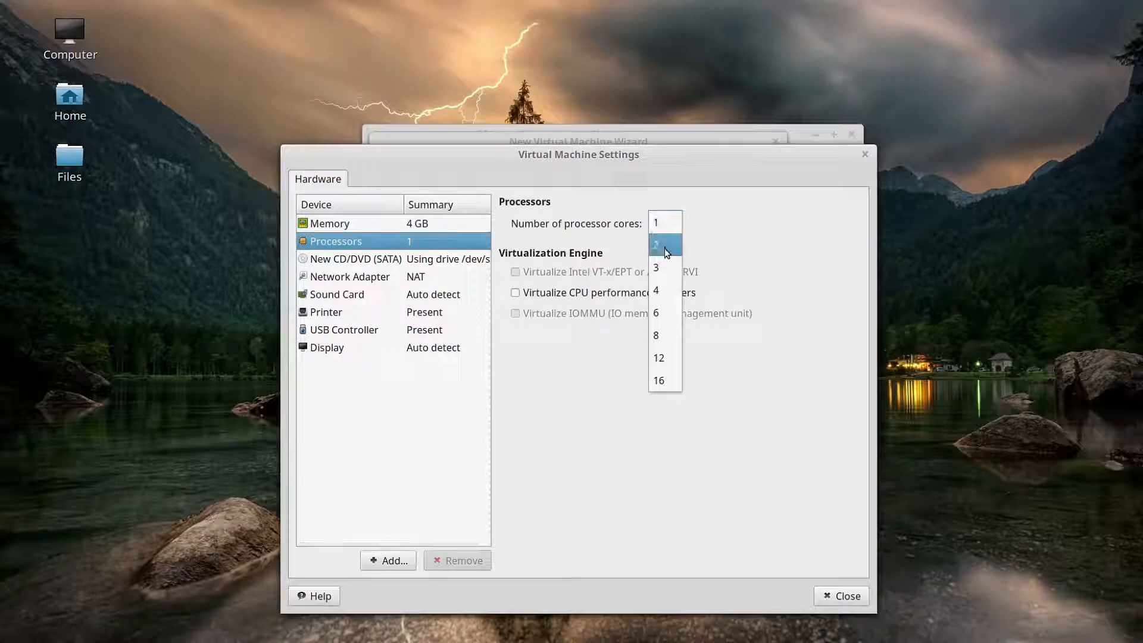
click(664, 248)
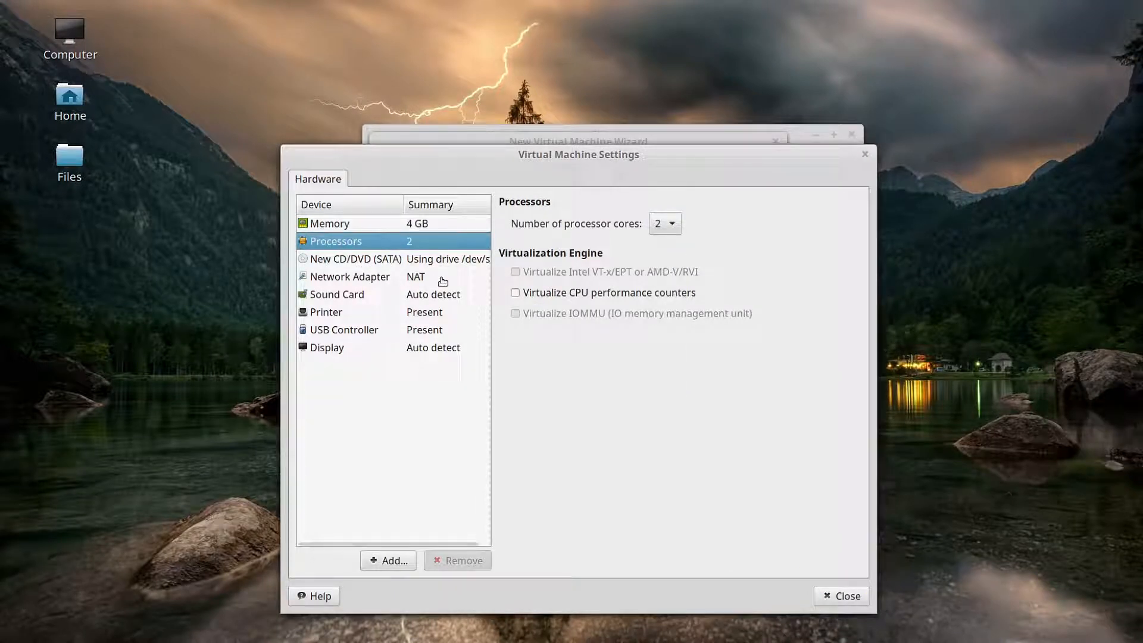
Step: Switch the network adapter to a Bridged connection and finish creating the virtual machine
click(394, 276)
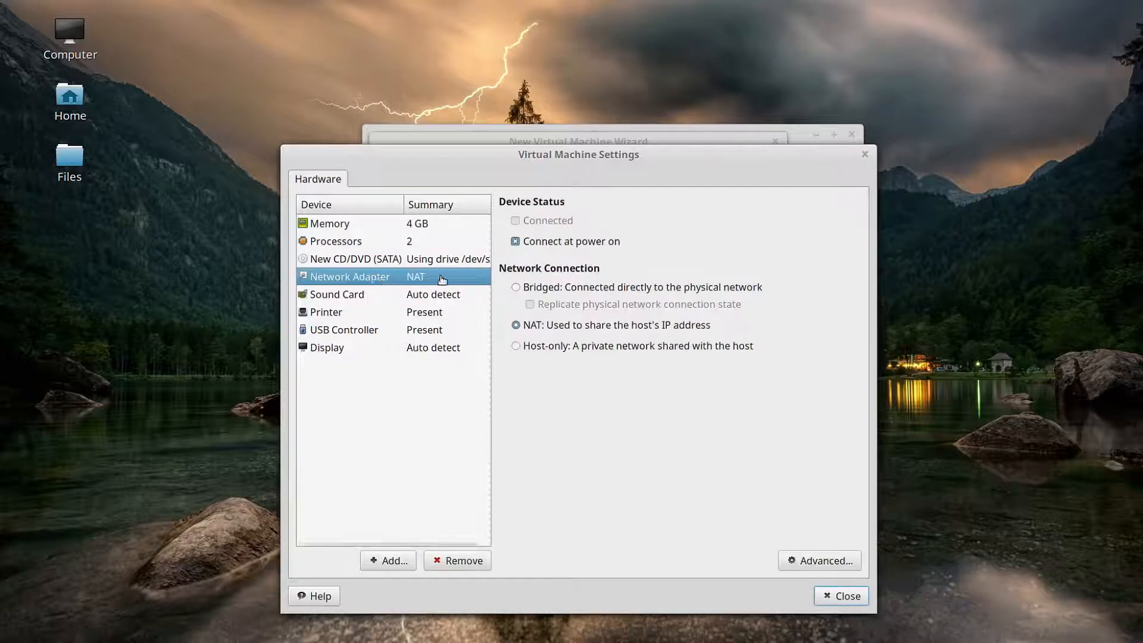
click(538, 289)
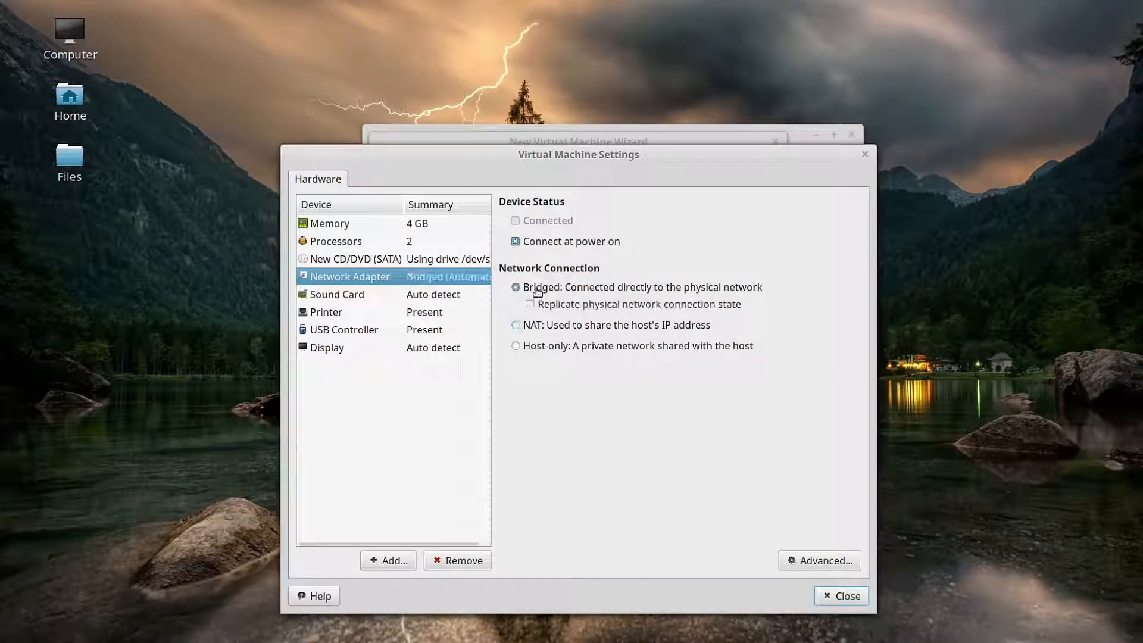
click(841, 598)
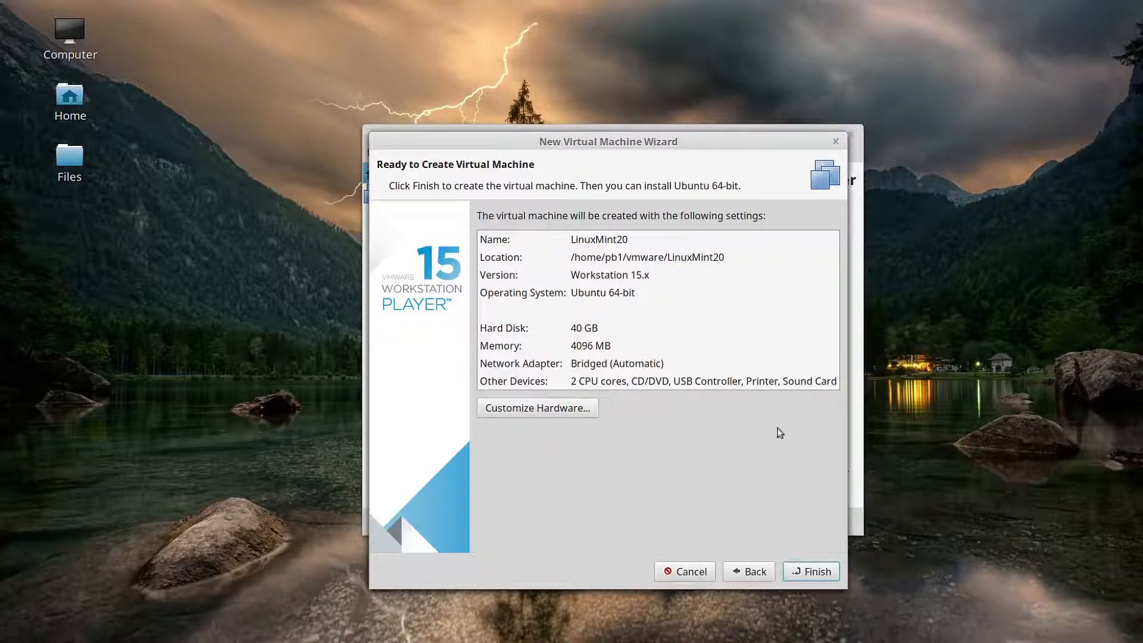
click(826, 574)
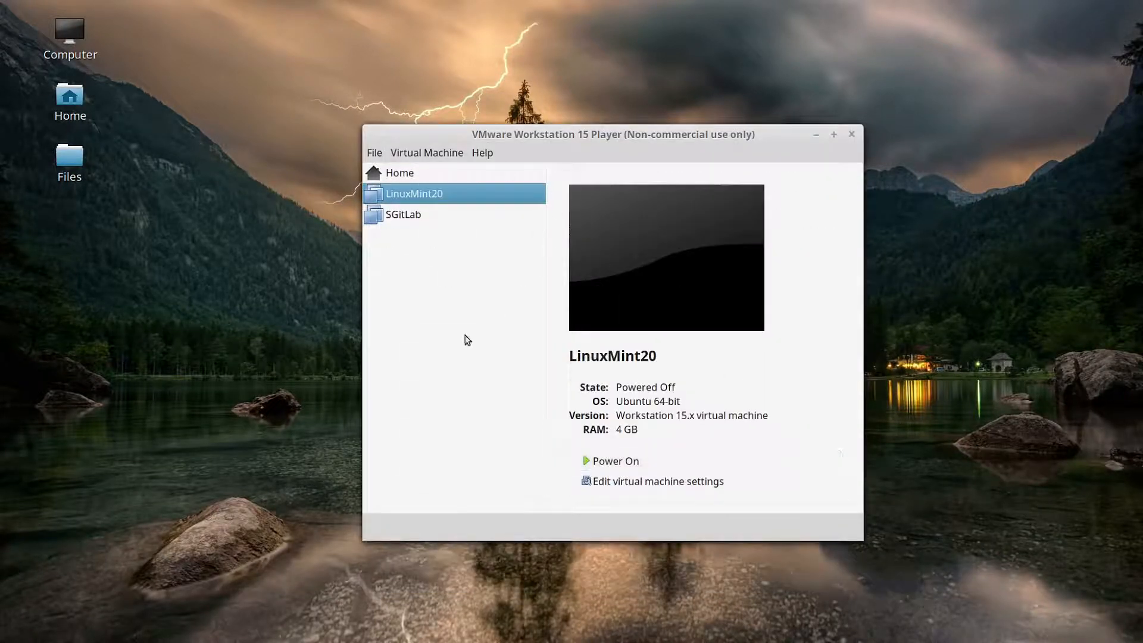
Step: Attach linuxmint-20-cinnamon-64bit.iso to the LinuxMint20 machine's CD/DVD drive and save the settings
click(704, 486)
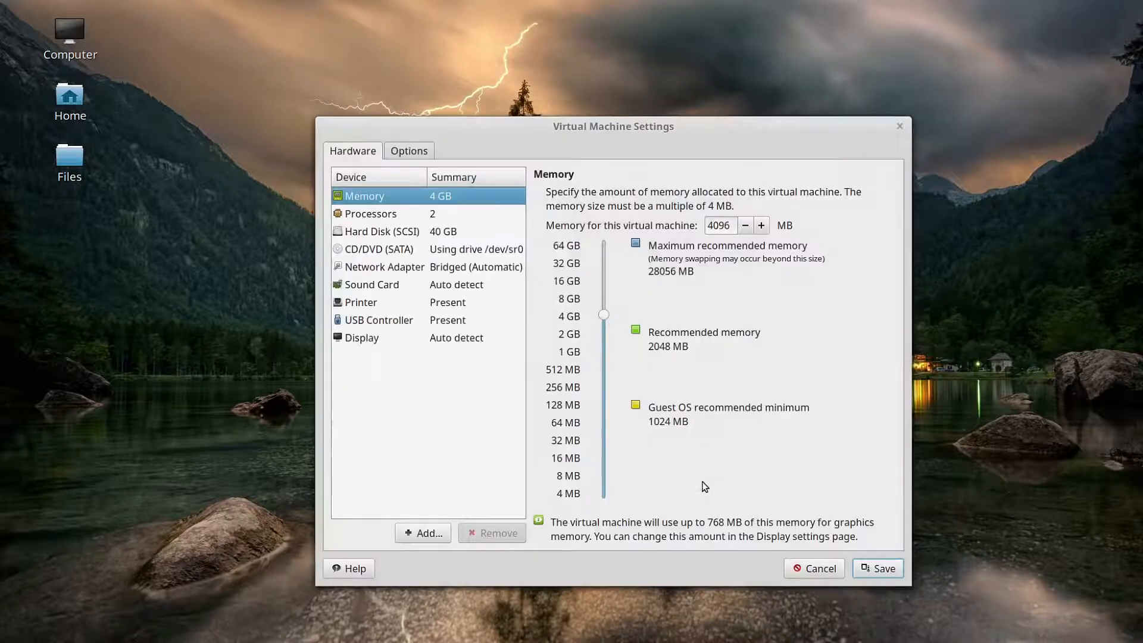
click(485, 254)
click(596, 310)
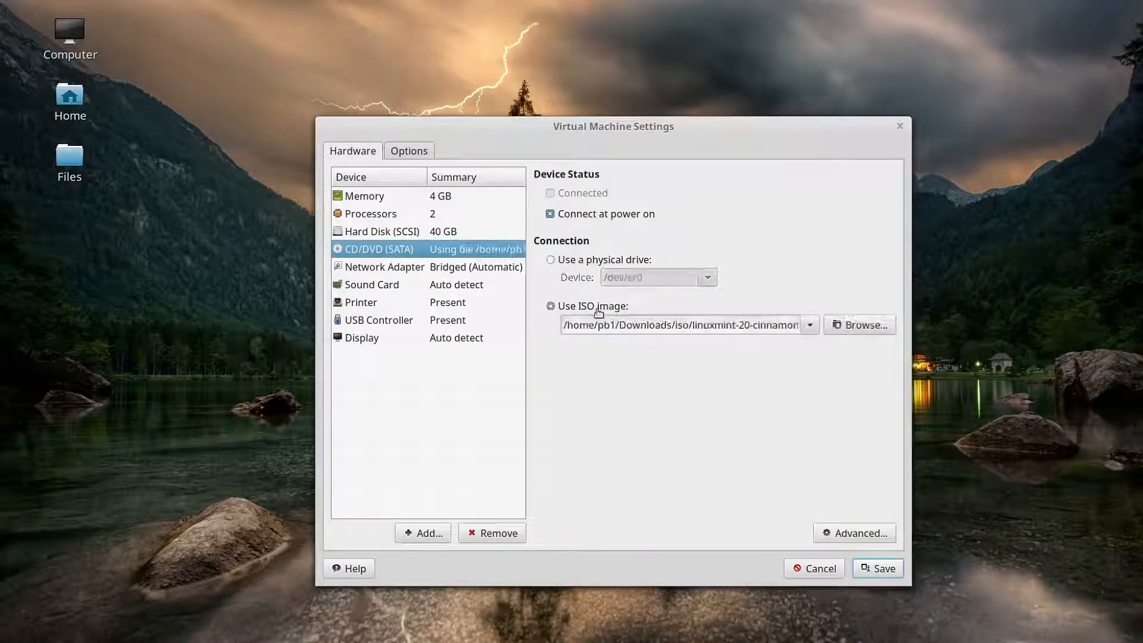
click(861, 325)
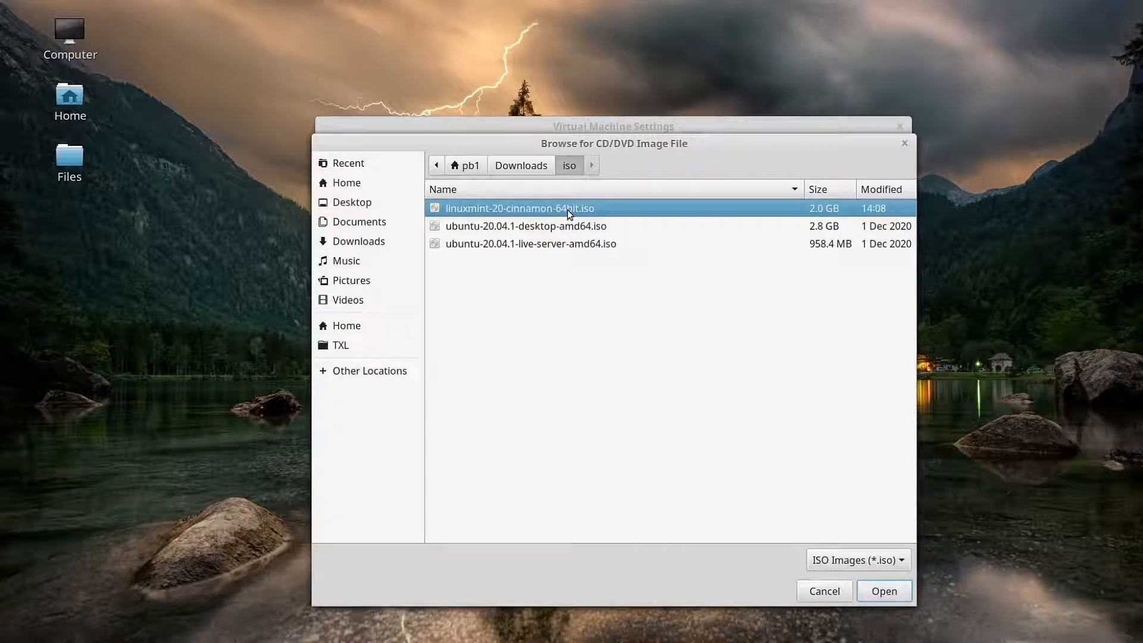
click(882, 591)
click(882, 567)
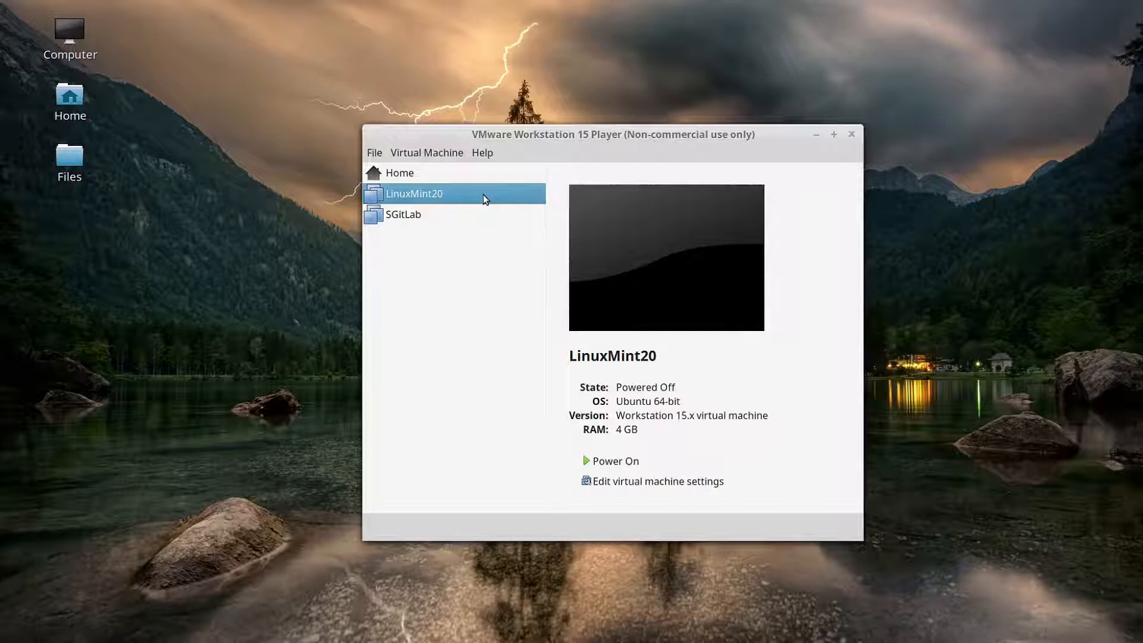
Step: Power on LinuxMint20, dismissing the graphics notices and postponing the VMware Tools download
click(641, 466)
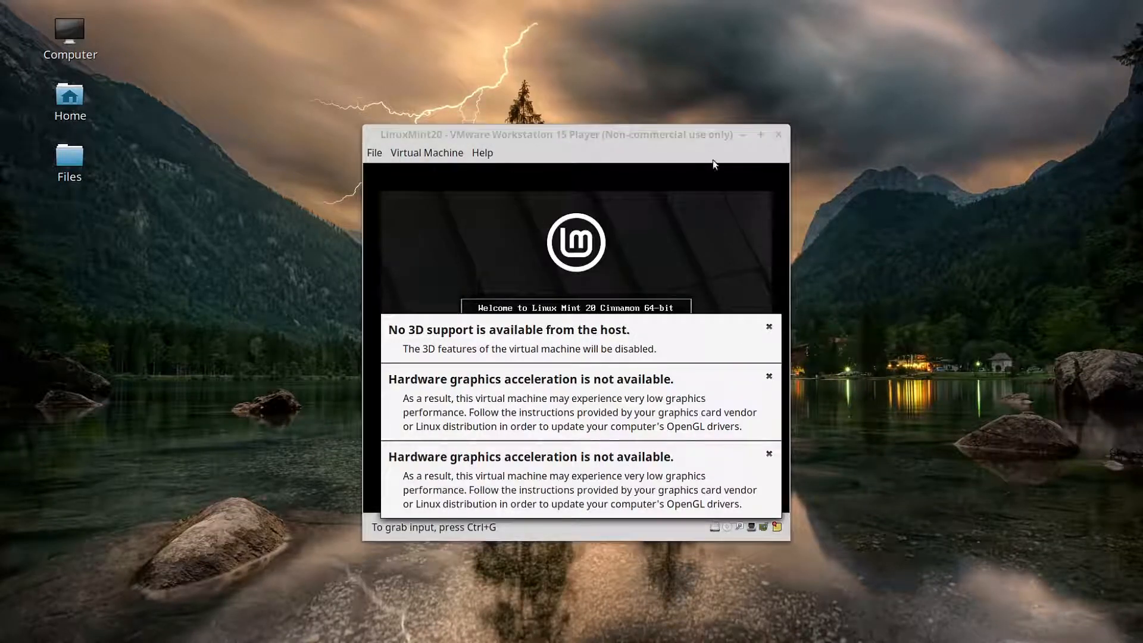
drag(705, 134, 758, 107)
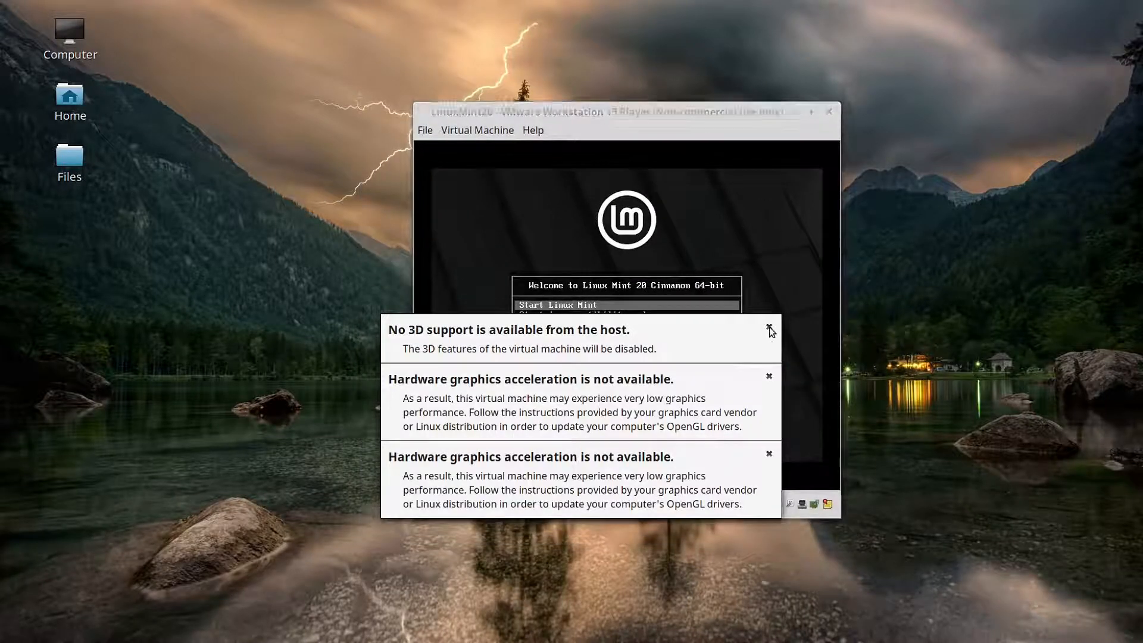
click(768, 327)
click(624, 424)
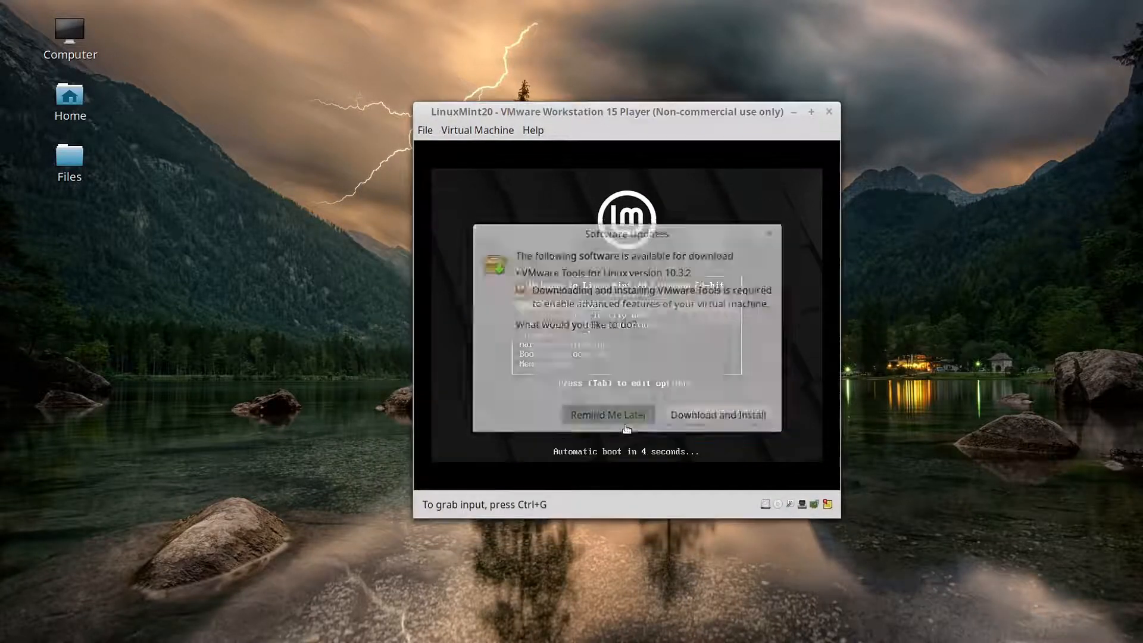
click(745, 316)
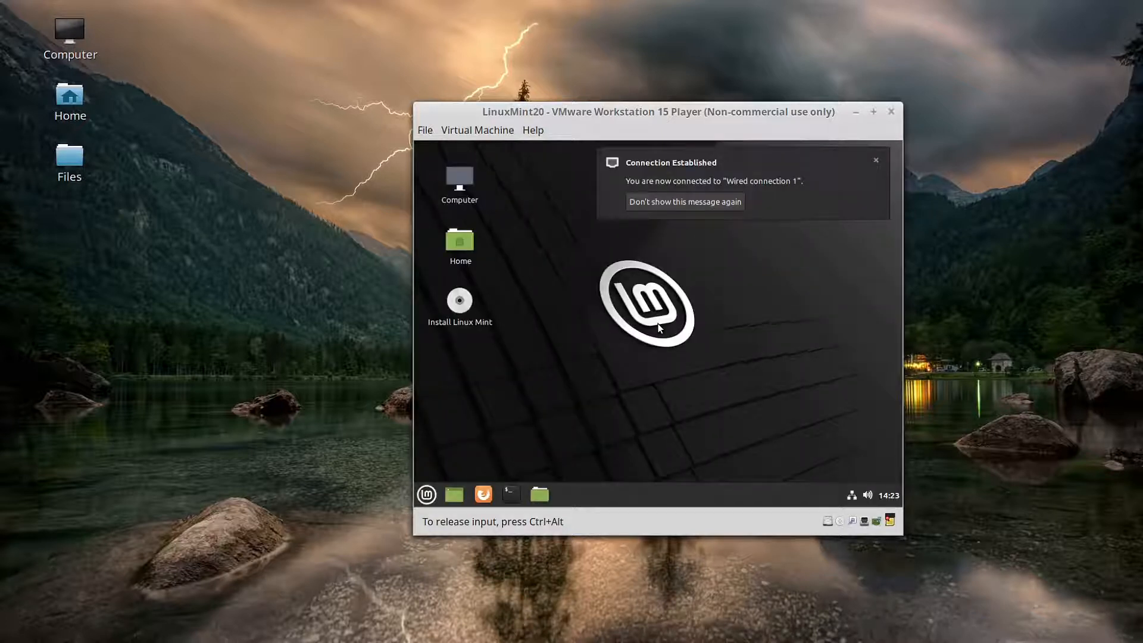
Step: Dismiss the guest's network connection notification and maximize the virtual machine window
click(874, 160)
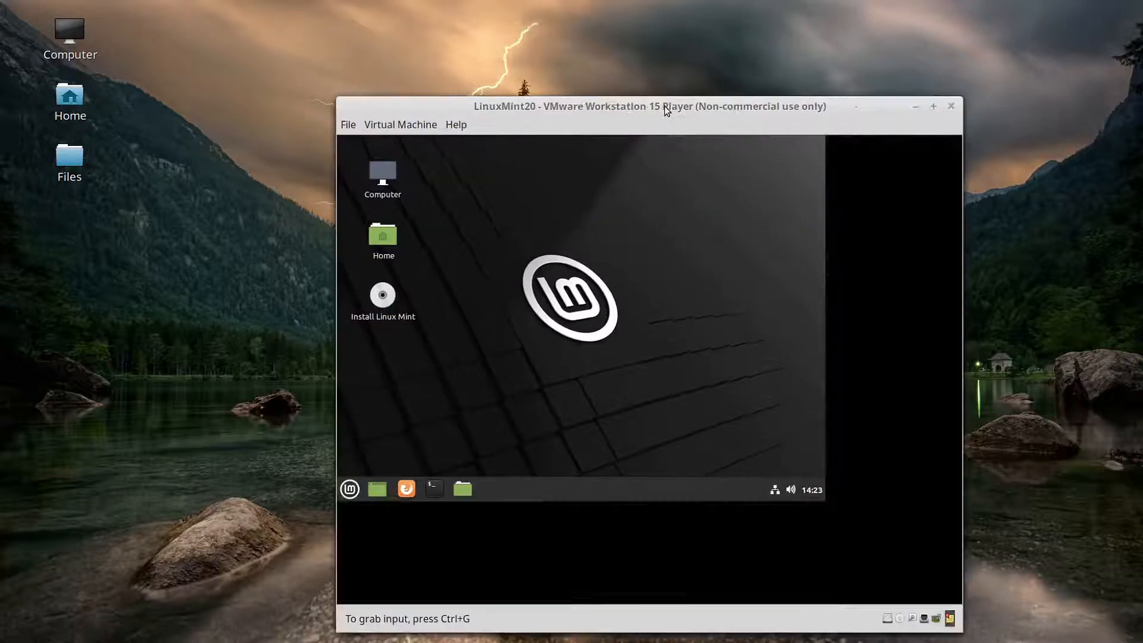
drag(664, 106, 578, 72)
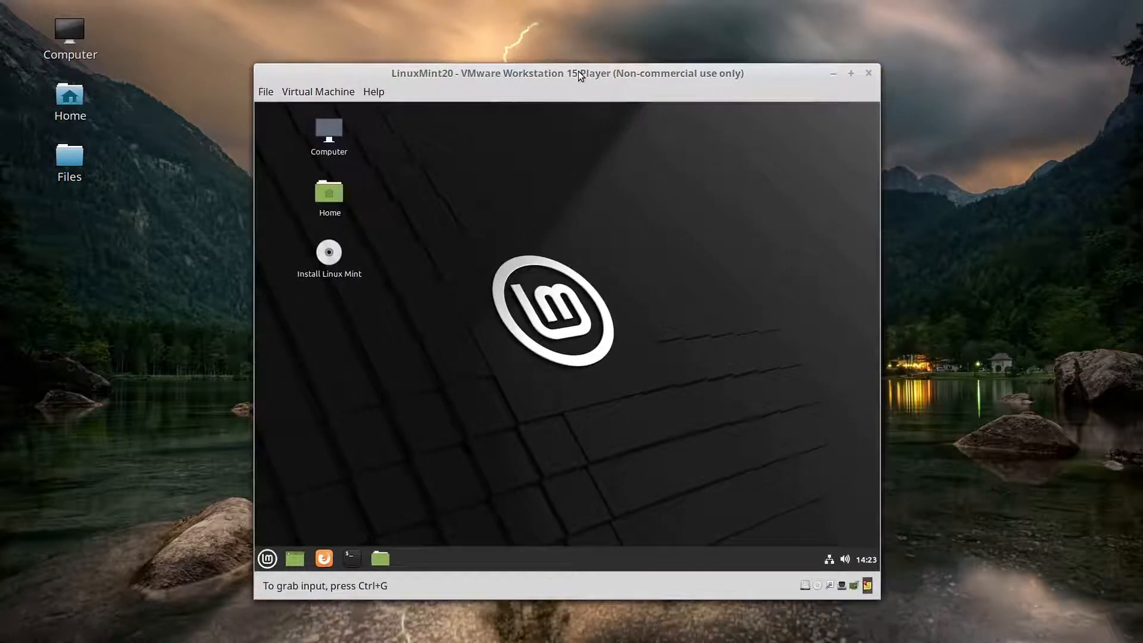
click(851, 73)
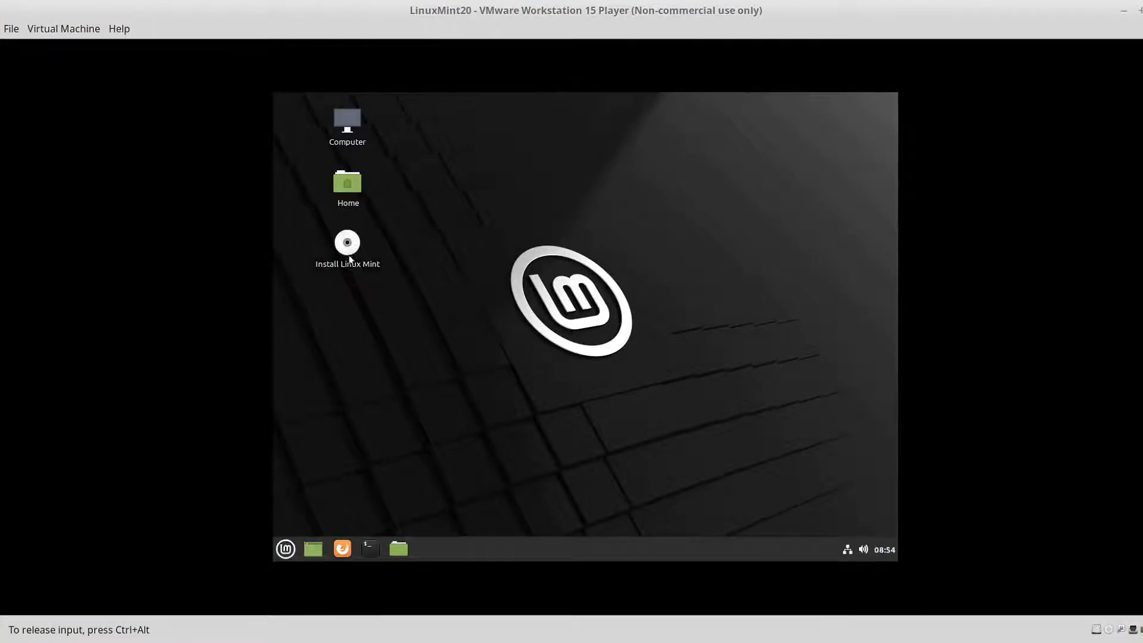
Step: Look through the live desktop's Sound & Video applications and close the application list
click(292, 544)
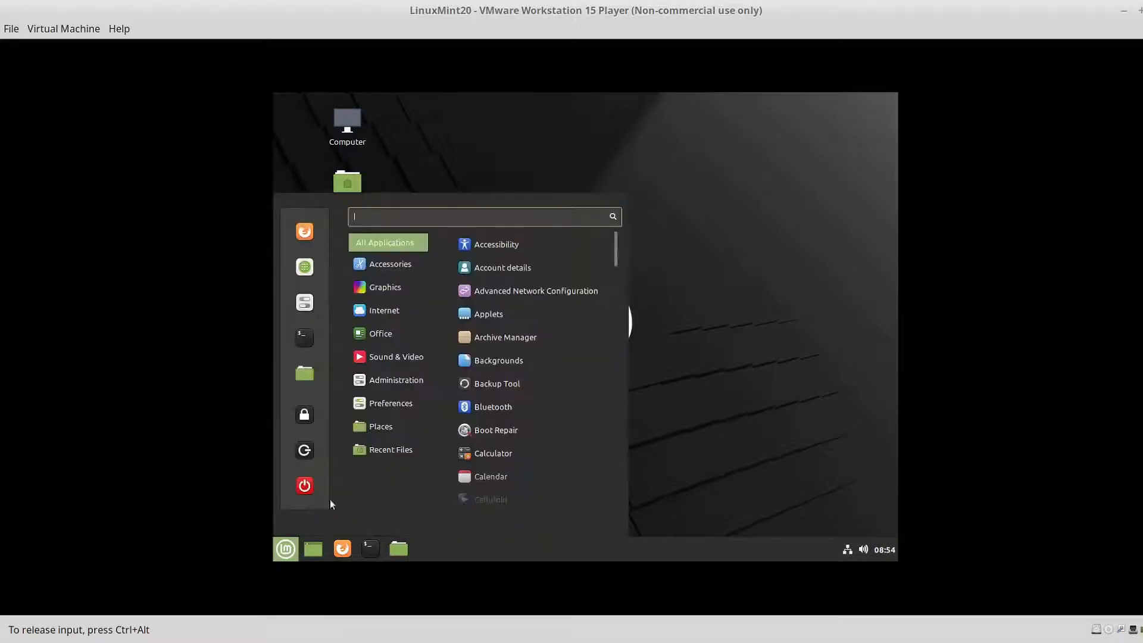
mouse_move(392, 356)
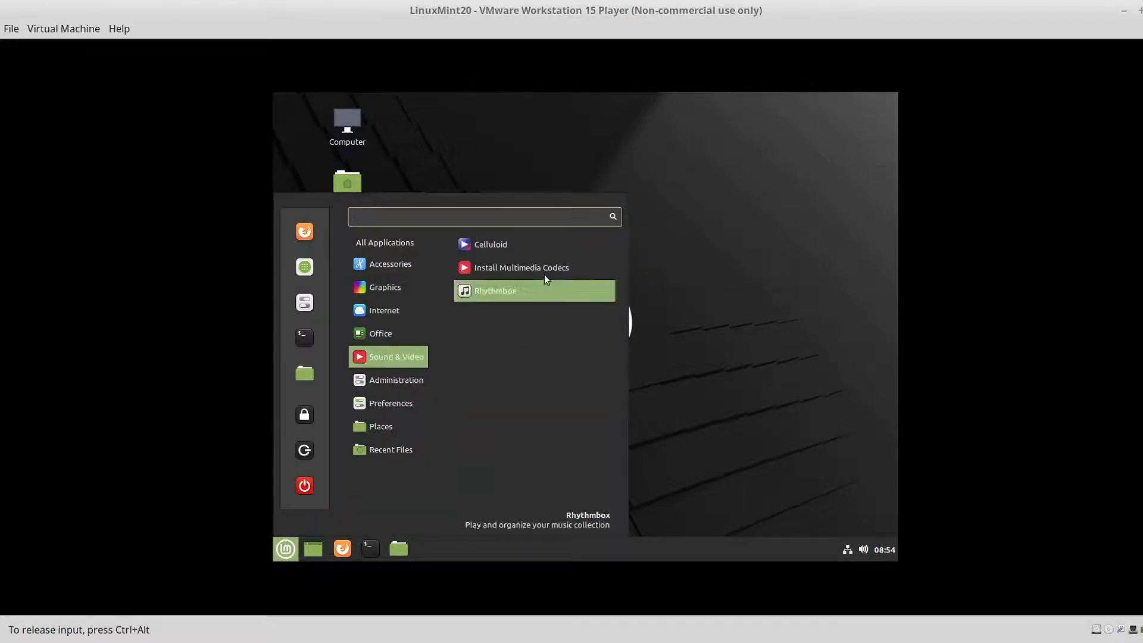
click(791, 366)
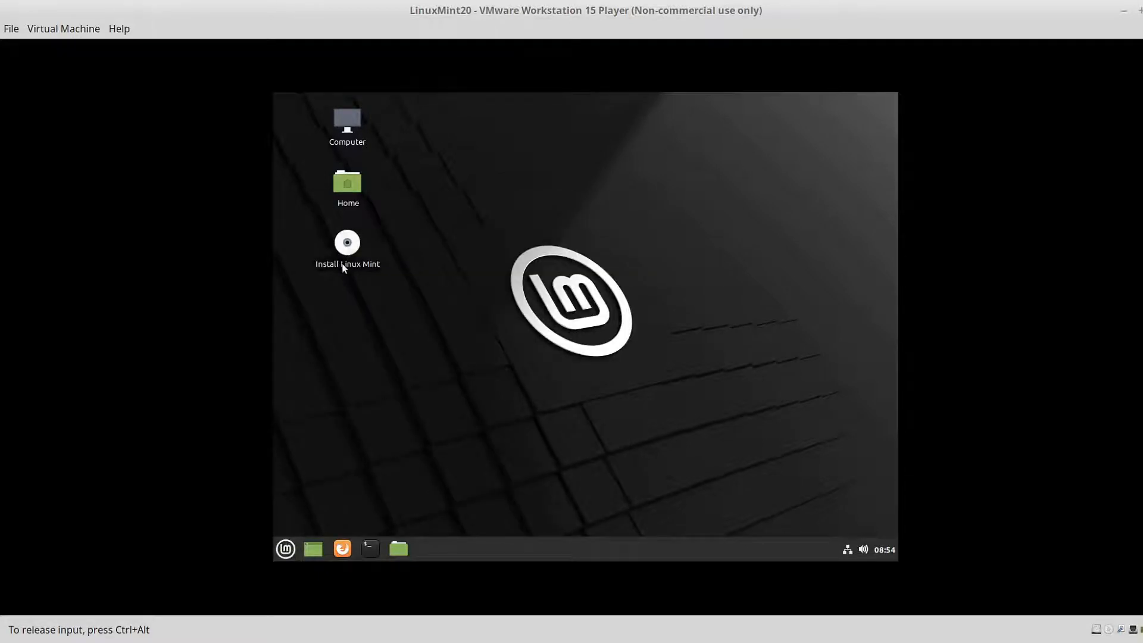
Step: Launch the Linux Mint installer from the live desktop
click(342, 265)
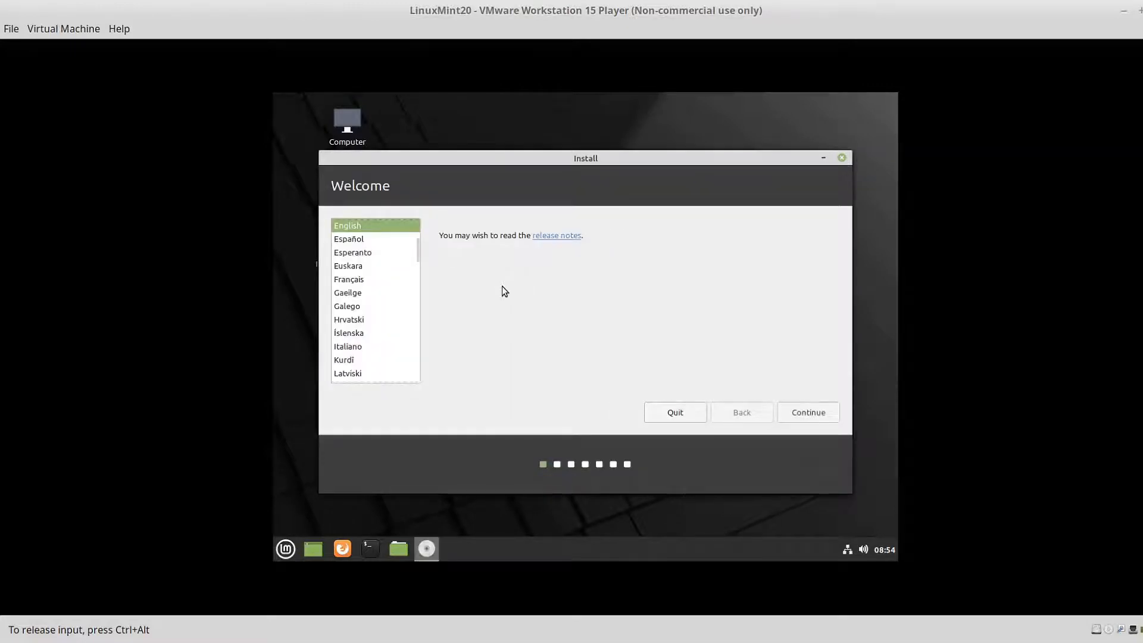
Step: Accept English and the English (US) keyboard layout, and continue the installer without multimedia codecs
click(817, 415)
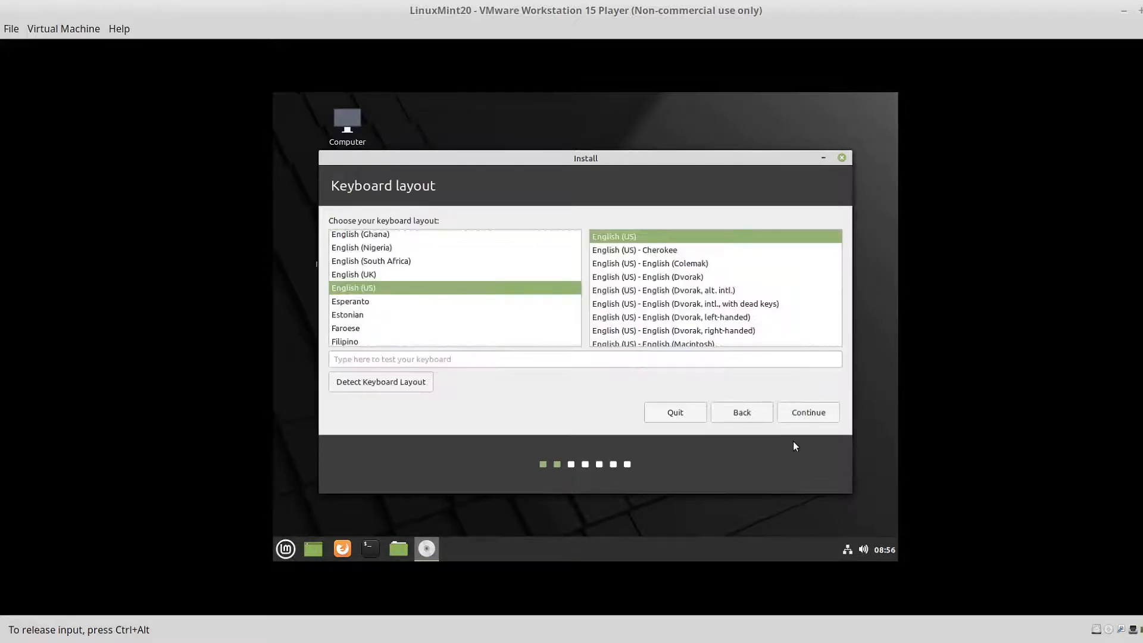
click(825, 412)
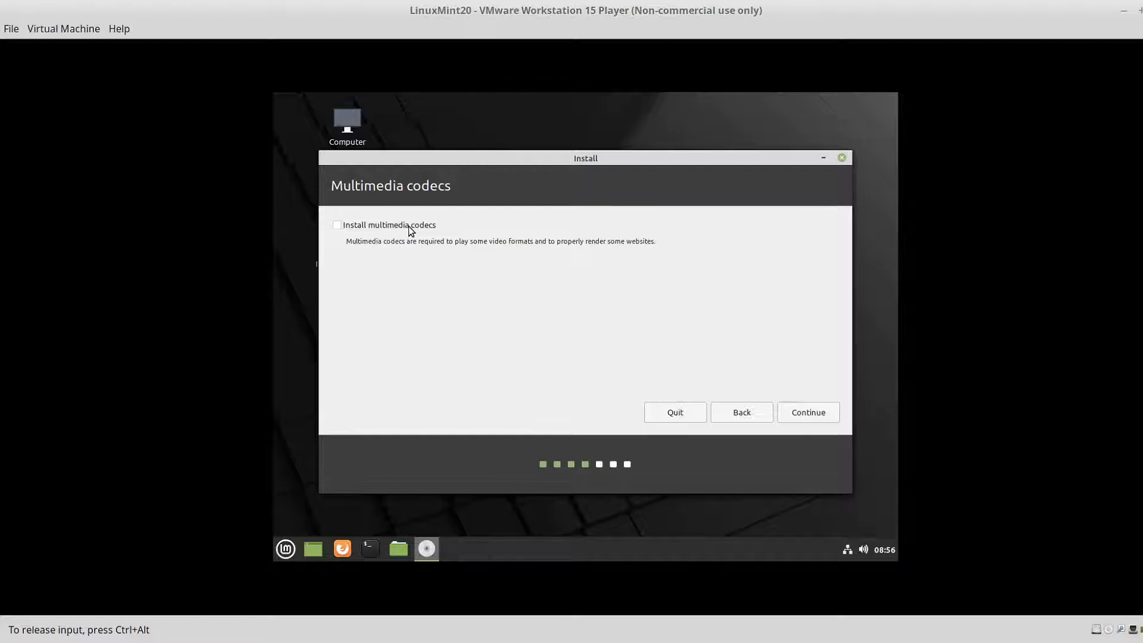
click(825, 414)
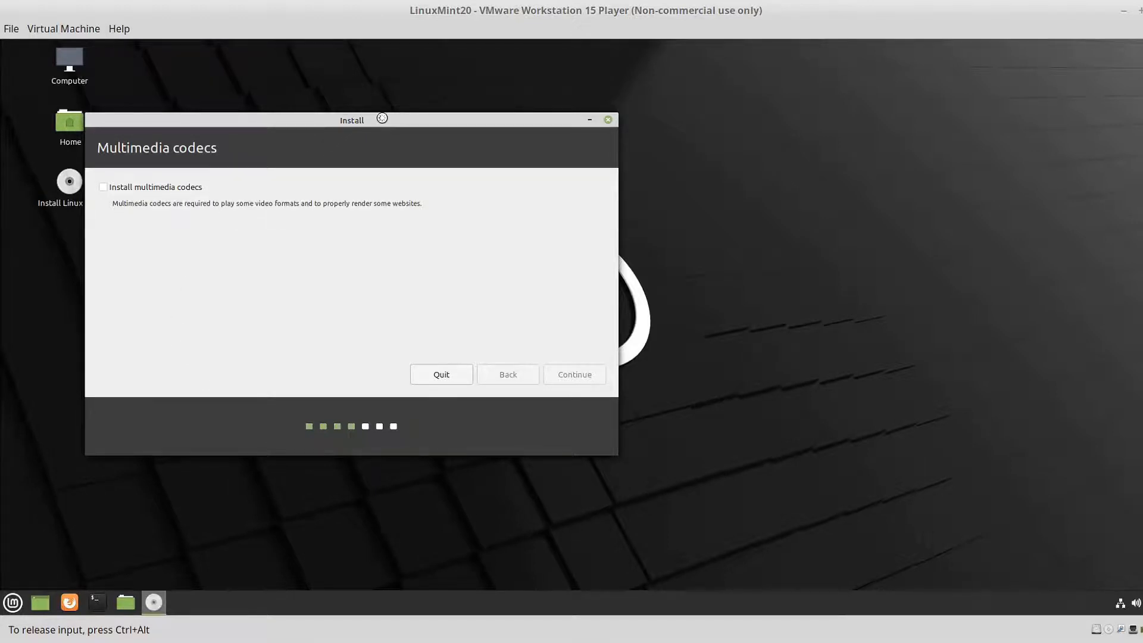
drag(385, 117, 644, 138)
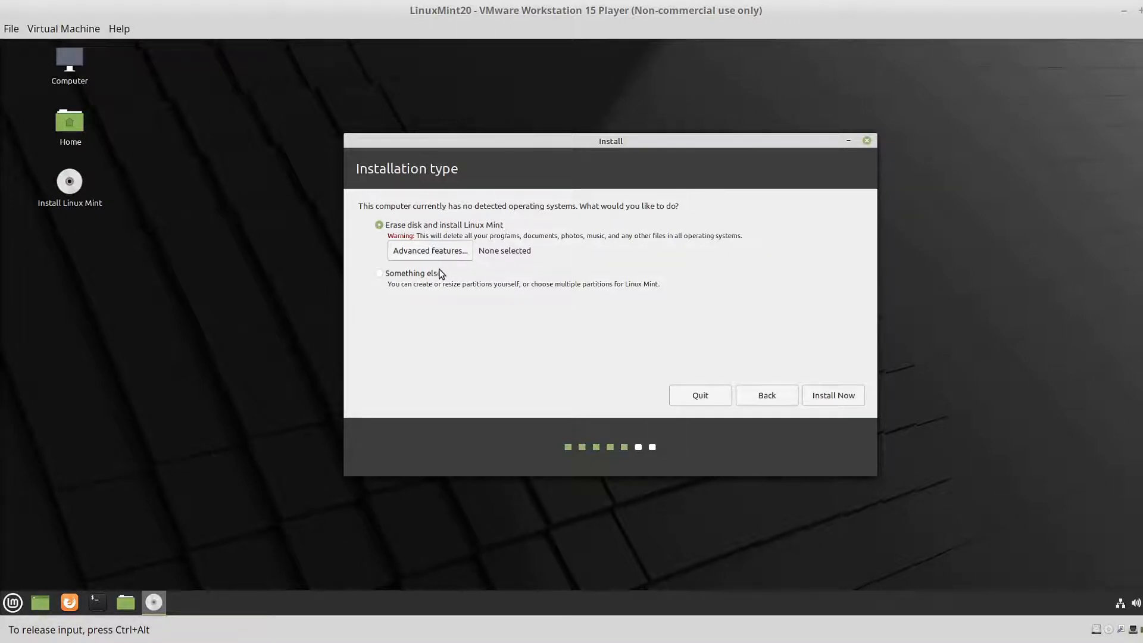
Step: Choose the "Something else" installation type and create a new empty partition table on /dev/sda
click(380, 274)
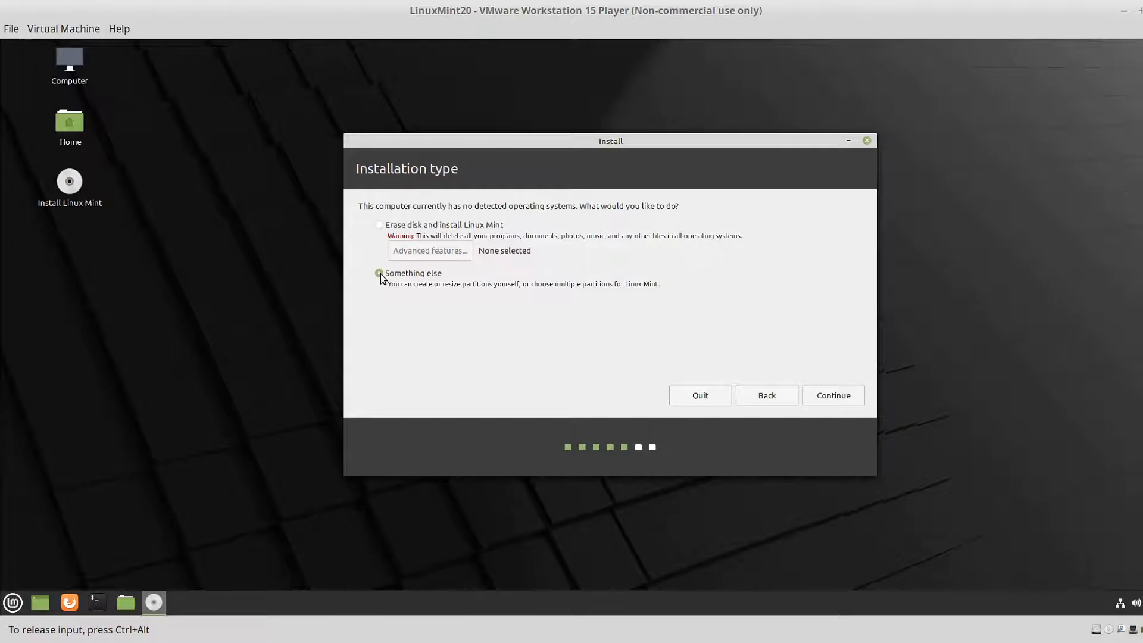
click(846, 396)
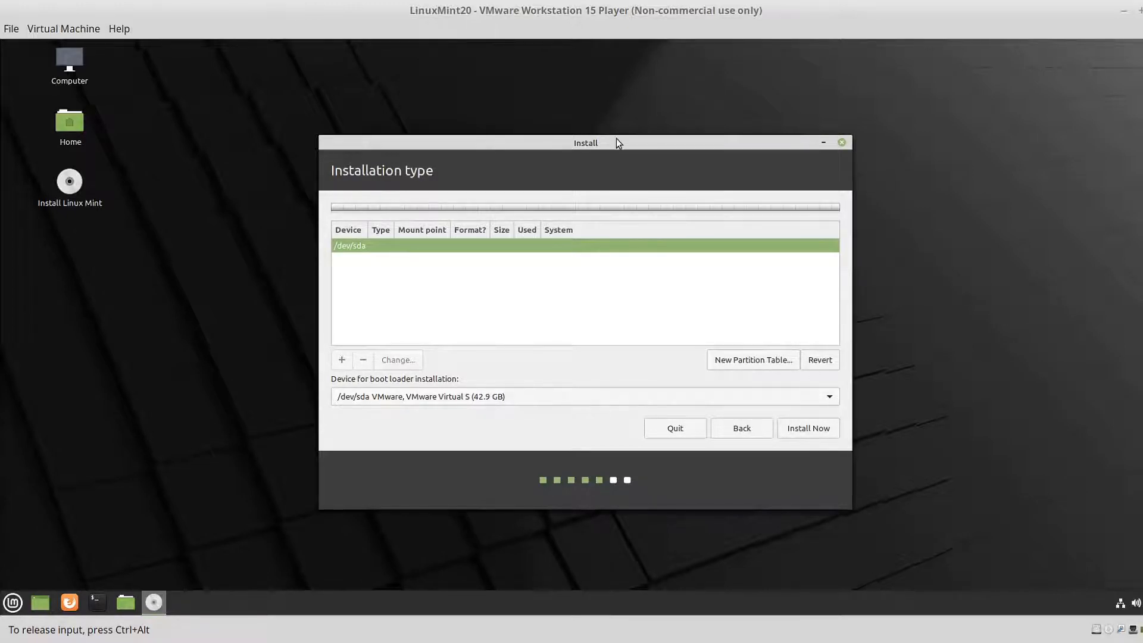
click(733, 361)
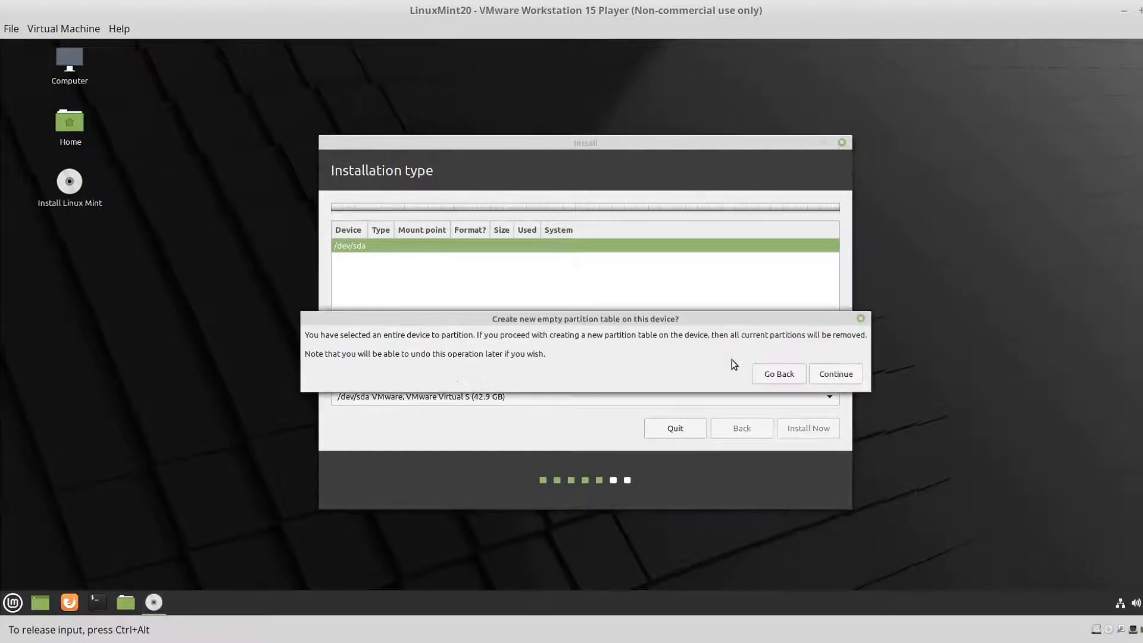
click(836, 374)
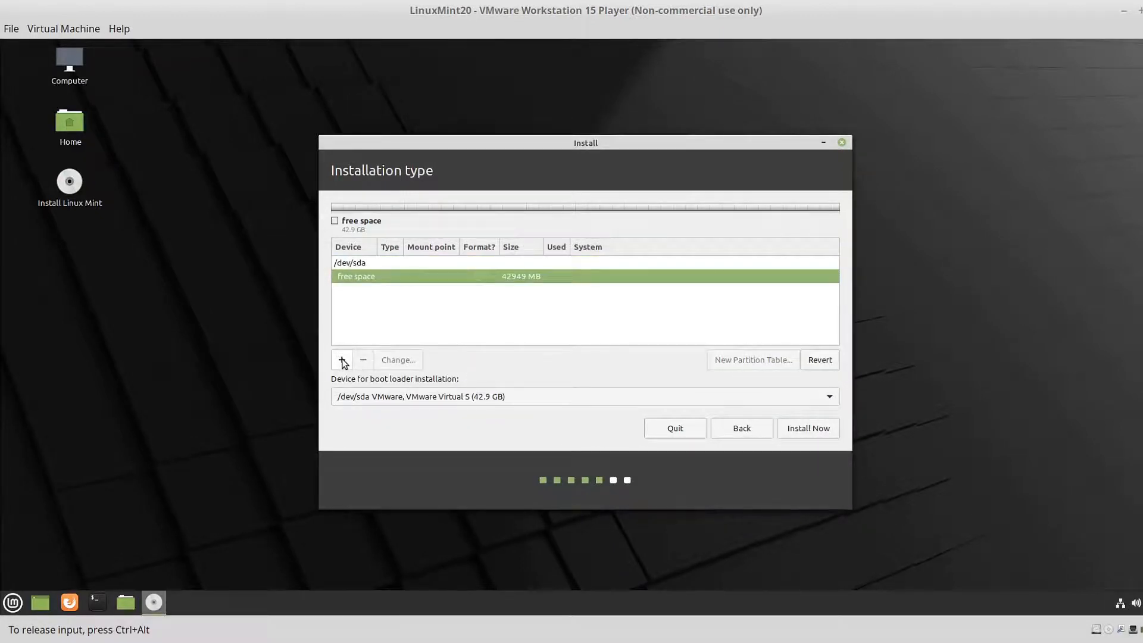
Step: Create a 1024 MB primary Ext4 partition in the free space with the mount point /boot
click(342, 360)
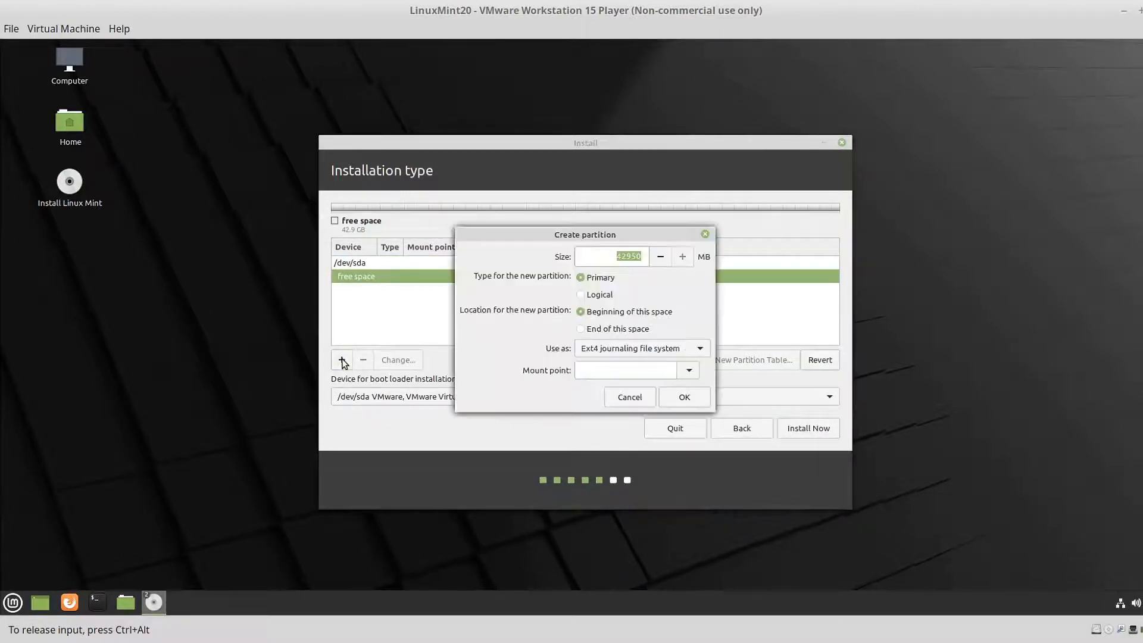
click(691, 370)
click(619, 406)
click(632, 261)
key(BackSpace)
key(BackSpace)
key(BackSpace)
key(BackSpace)
text(1024)
click(684, 397)
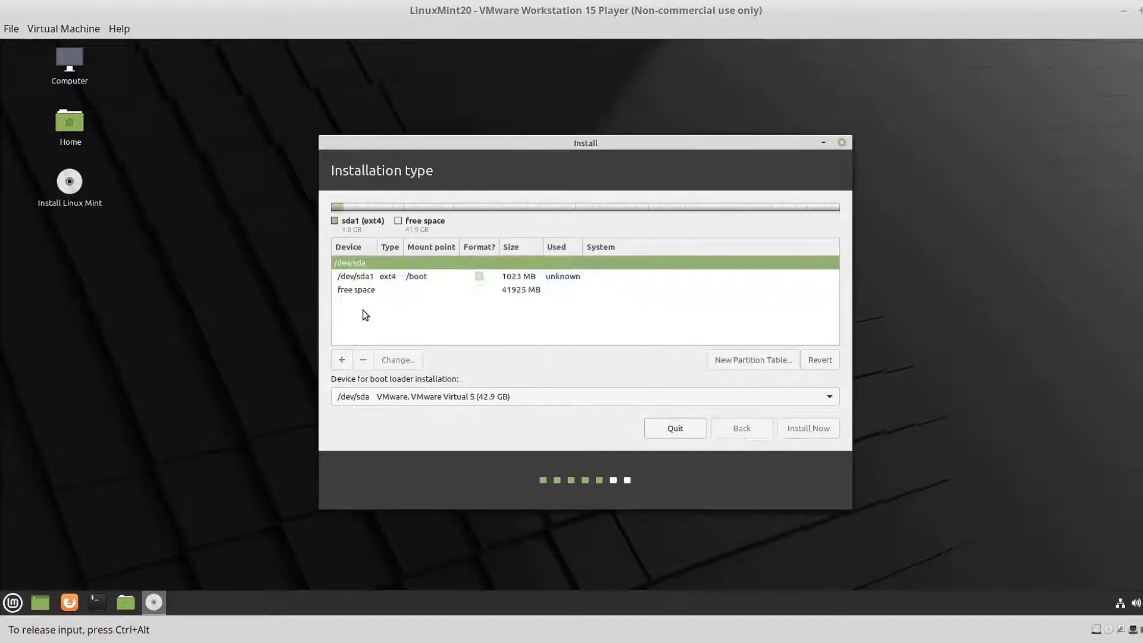
Step: Create a 2048 MB logical swap area partition at the beginning of the remaining free space
click(364, 295)
click(342, 360)
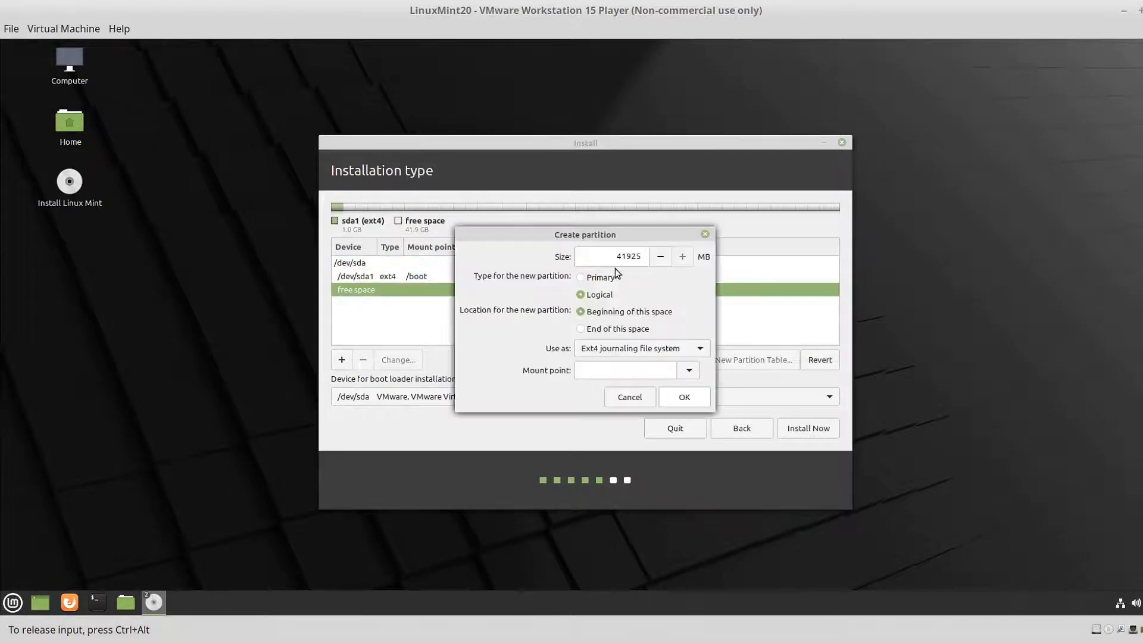
click(647, 346)
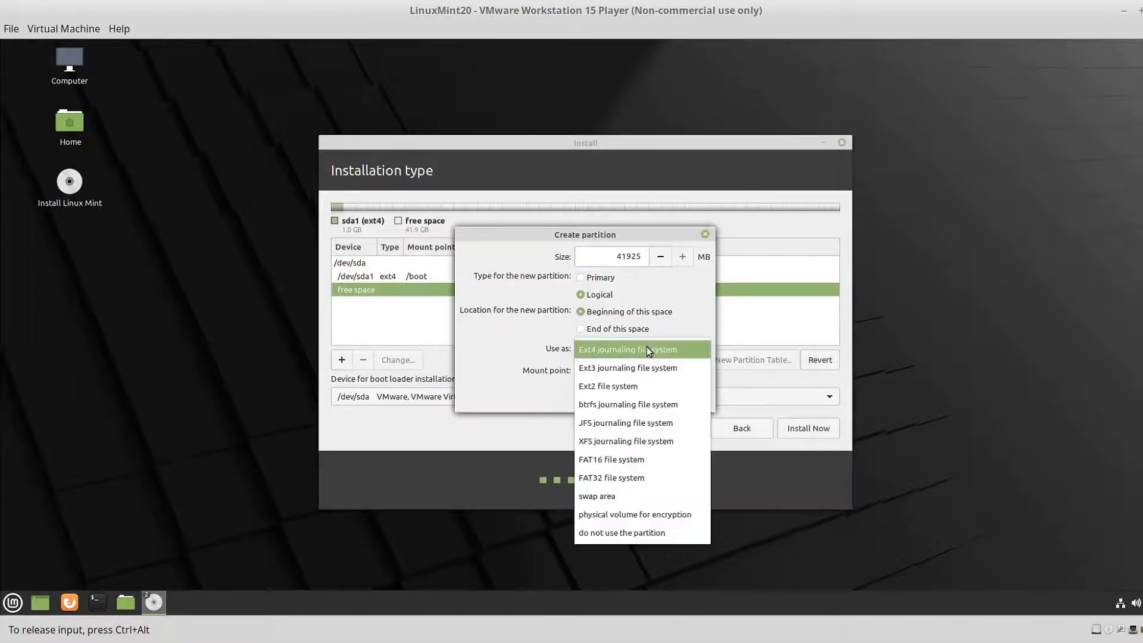
click(630, 494)
double_click(635, 254)
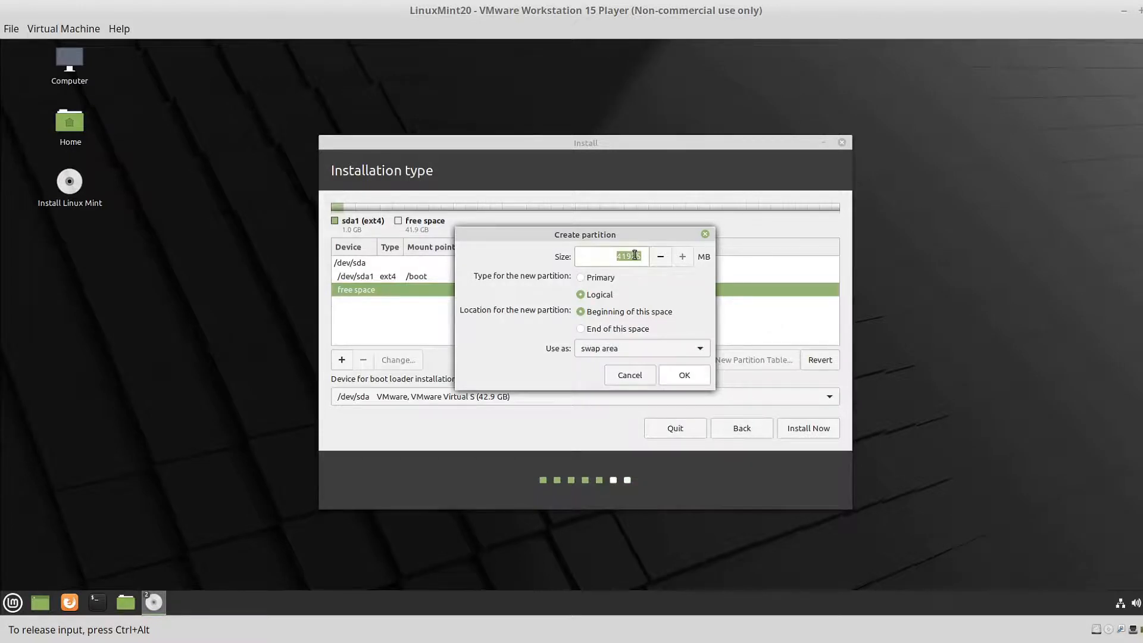
text(2048)
click(697, 376)
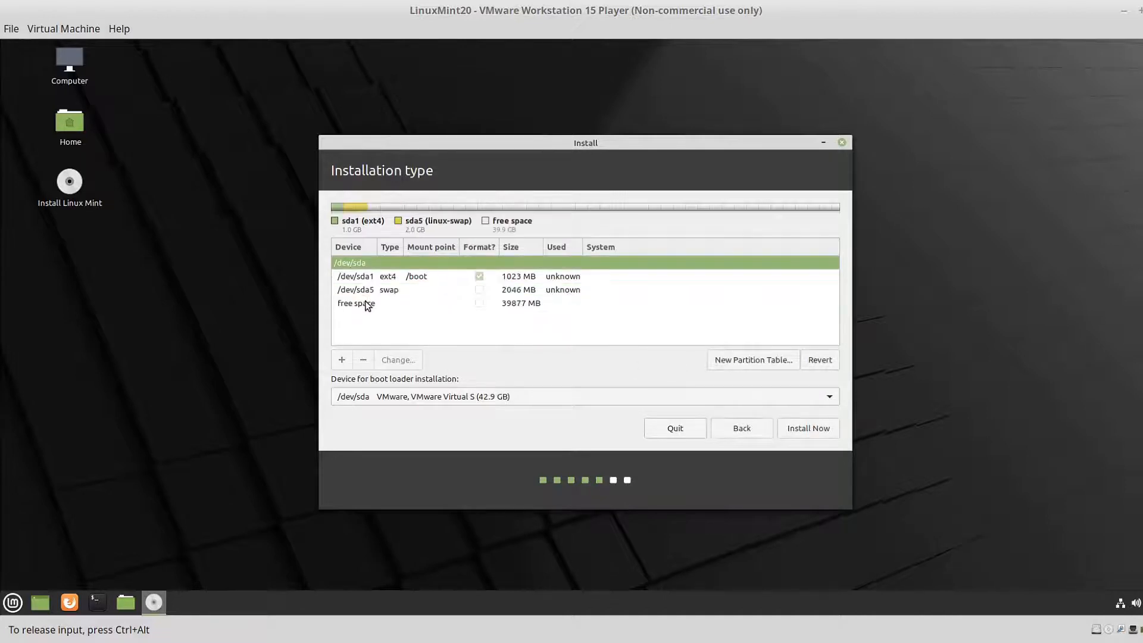
Step: Create a logical Ext4 partition mounted at / using all the remaining free space
click(366, 302)
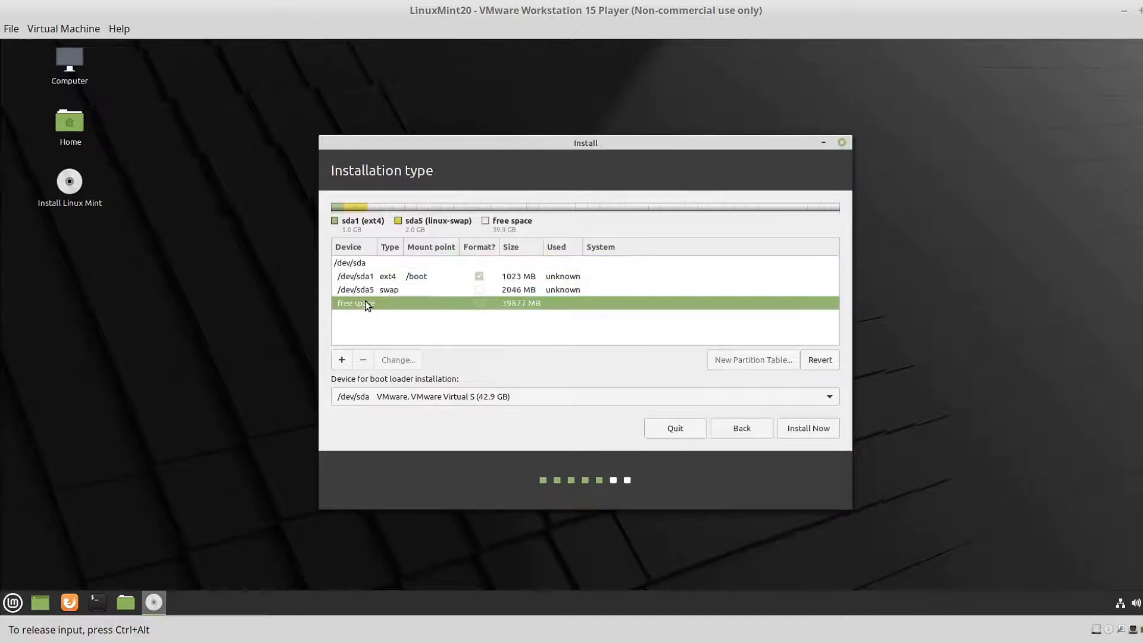
click(344, 360)
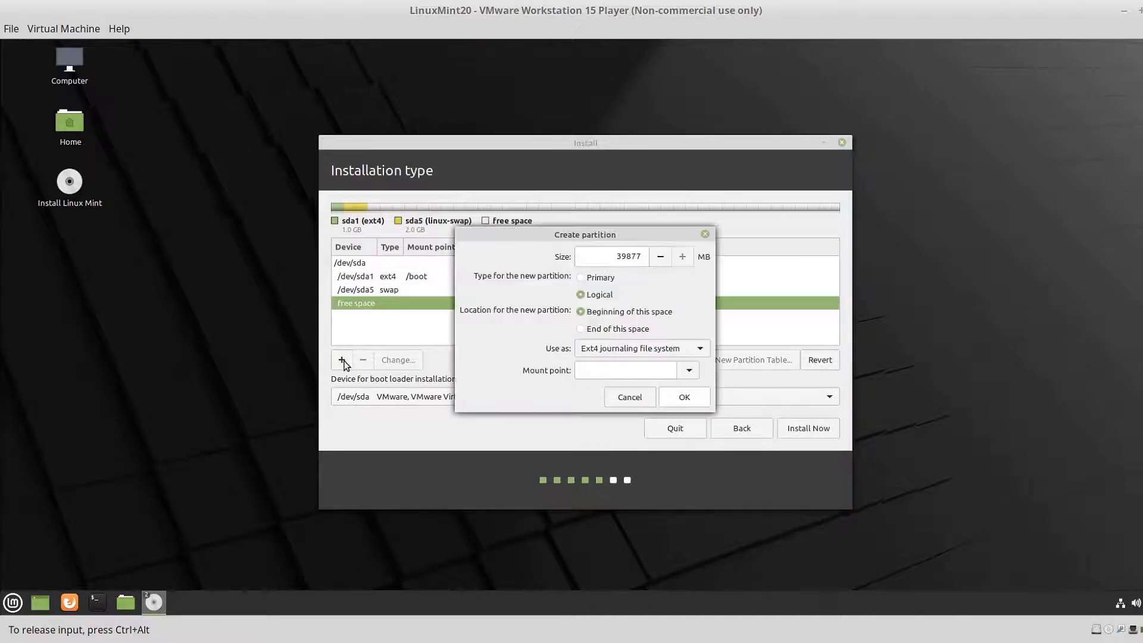
click(688, 369)
click(616, 394)
drag(634, 234, 582, 216)
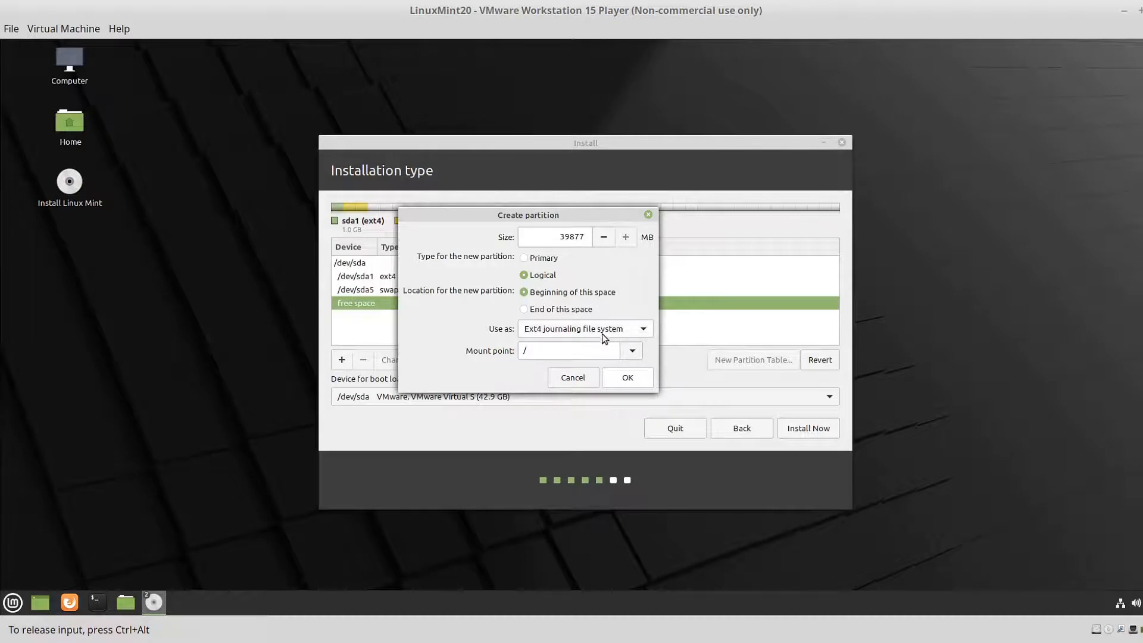
click(628, 377)
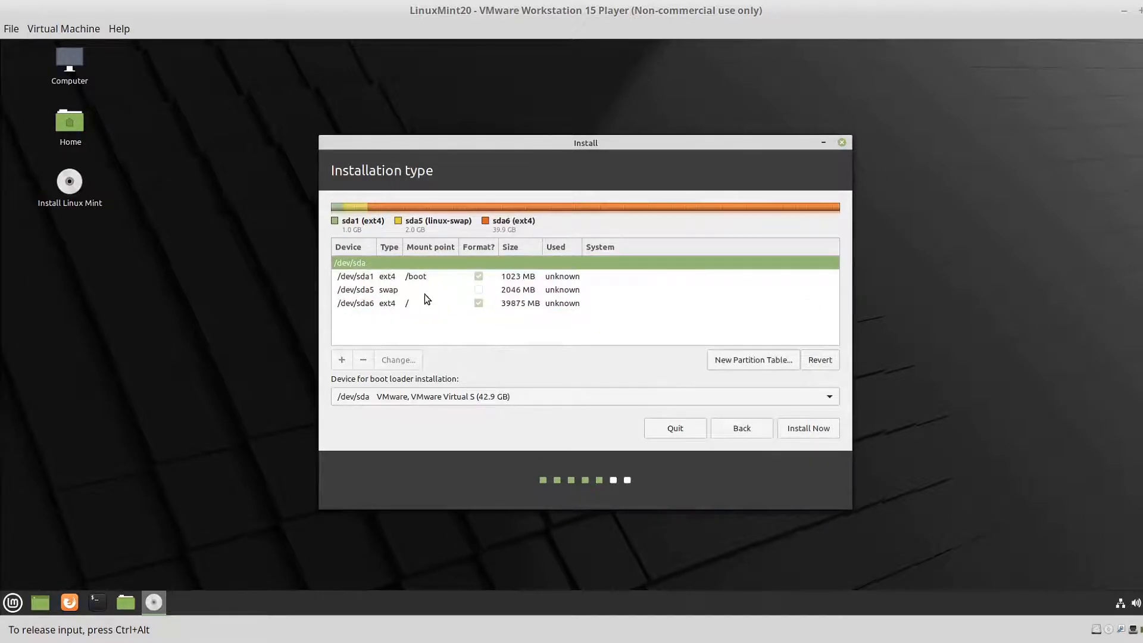
Step: Start the installation by writing the partition changes to disk, and accept Kolkata as the location
drag(577, 143, 576, 123)
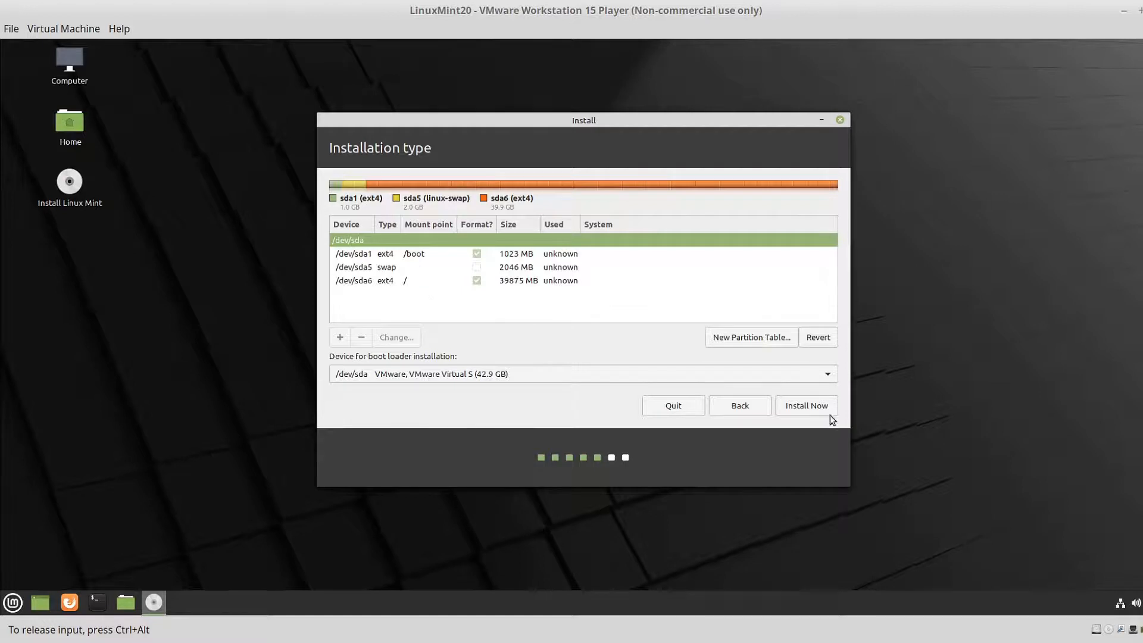
click(813, 409)
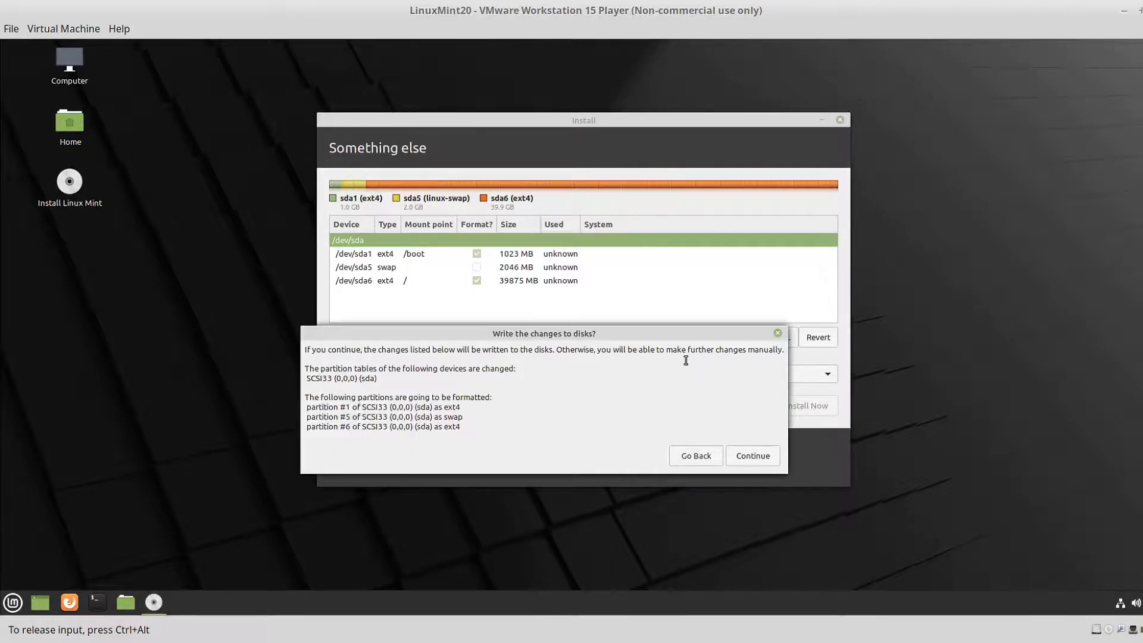
click(752, 456)
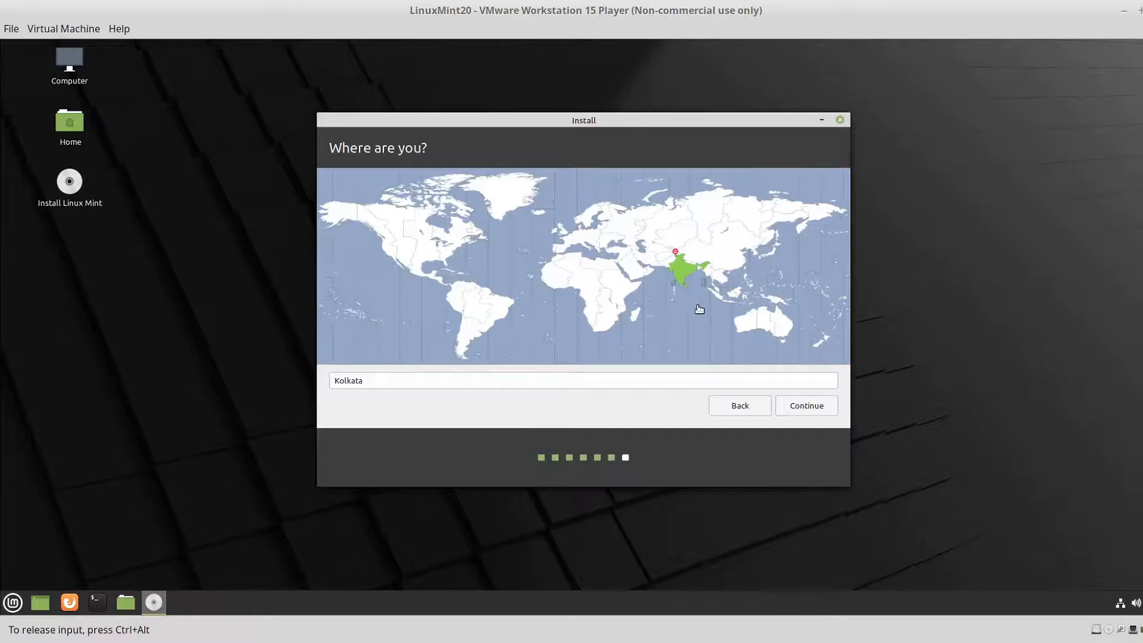
click(824, 409)
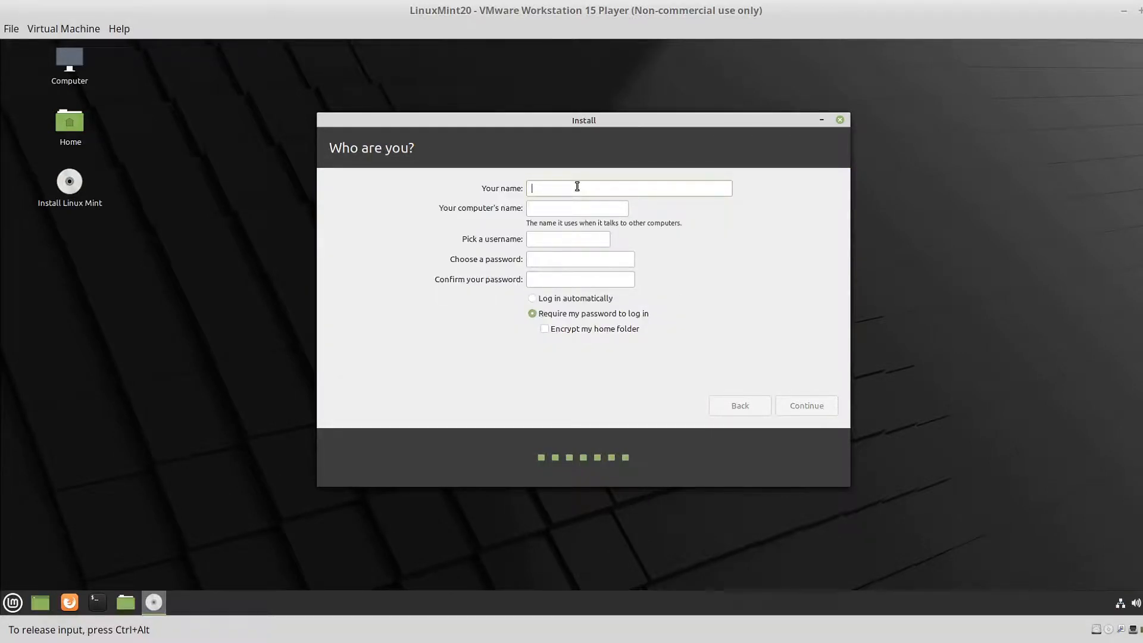
Step: Fill in the user's name, computer name and account password with confirmation, keeping the password required at login, and continue
text(prashant)
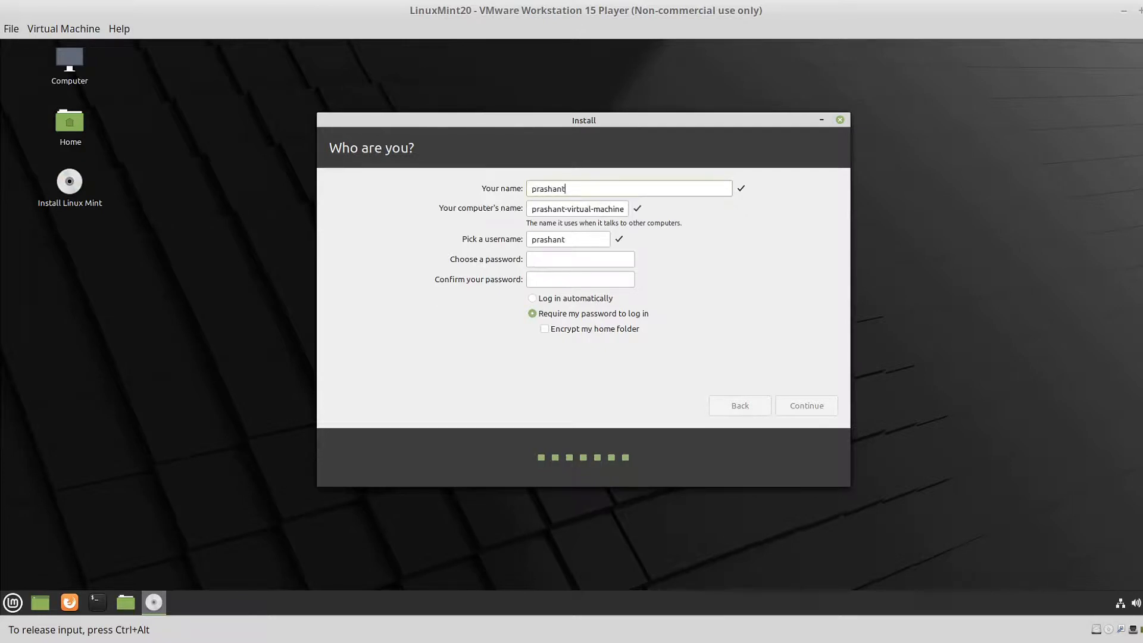
key(Tab)
text(prashant)
key(Tab)
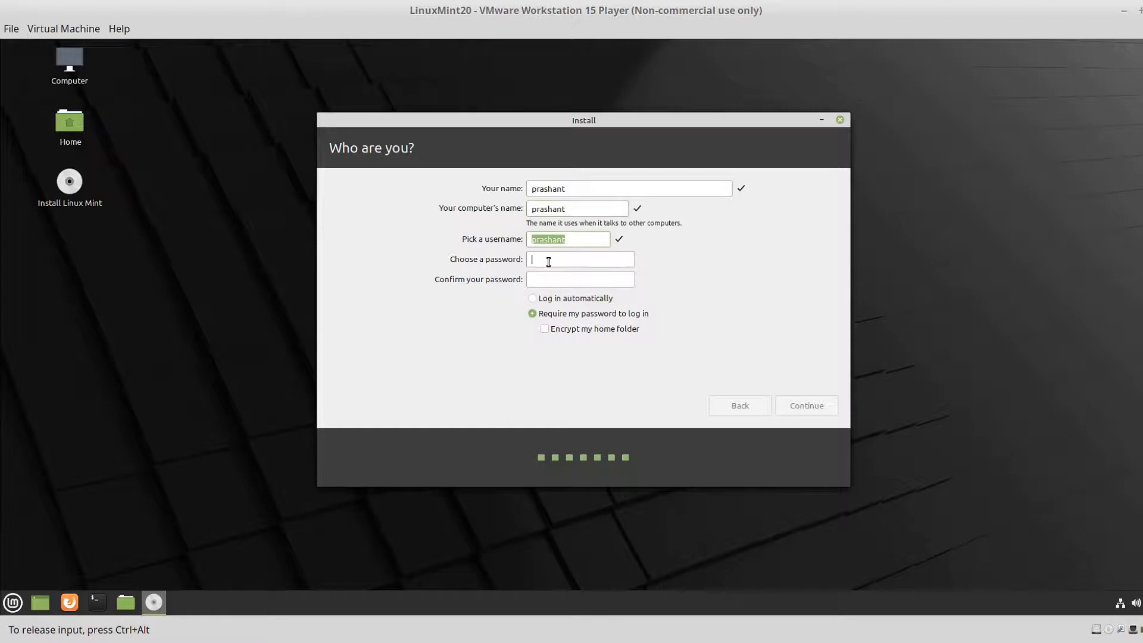
text(******************)
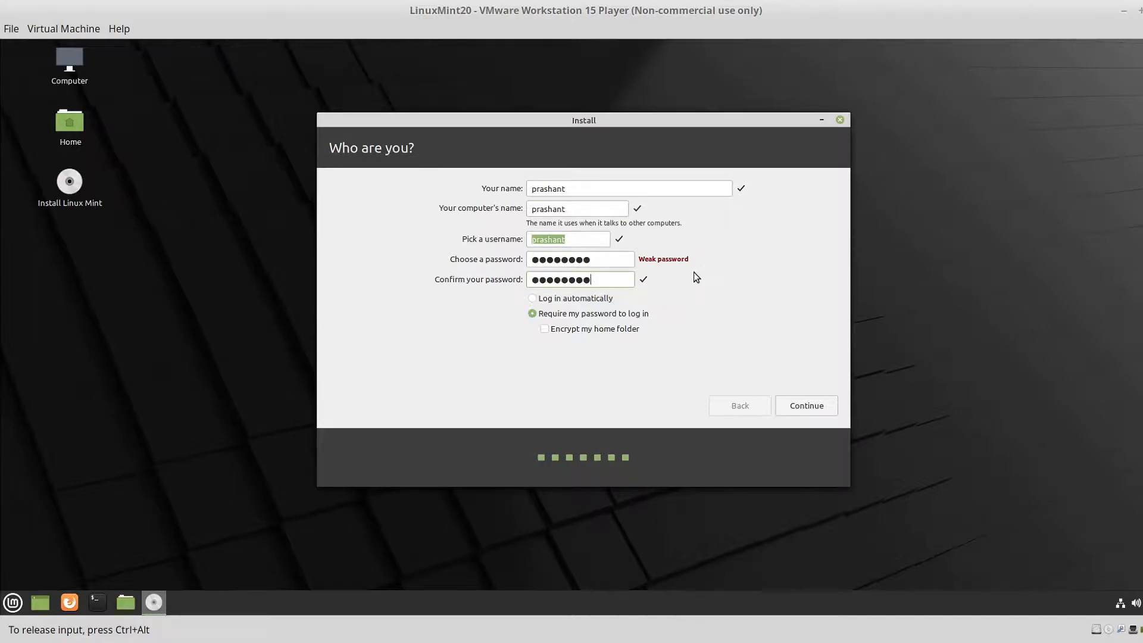
click(826, 406)
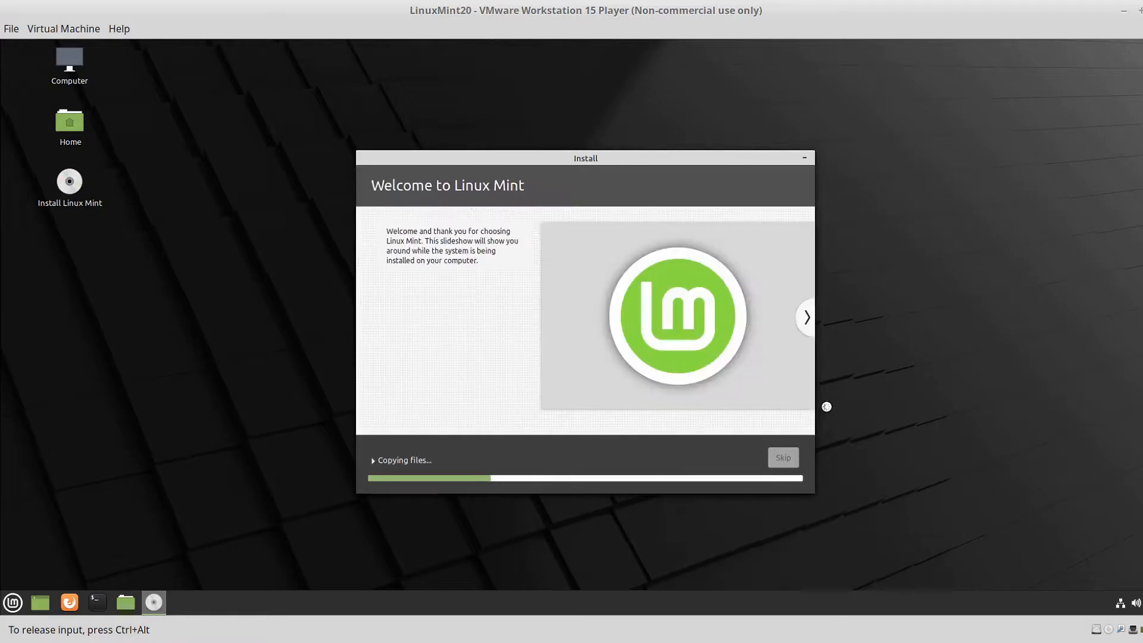
Step: Expand the installer's file-copying details and look through the installation log
click(387, 460)
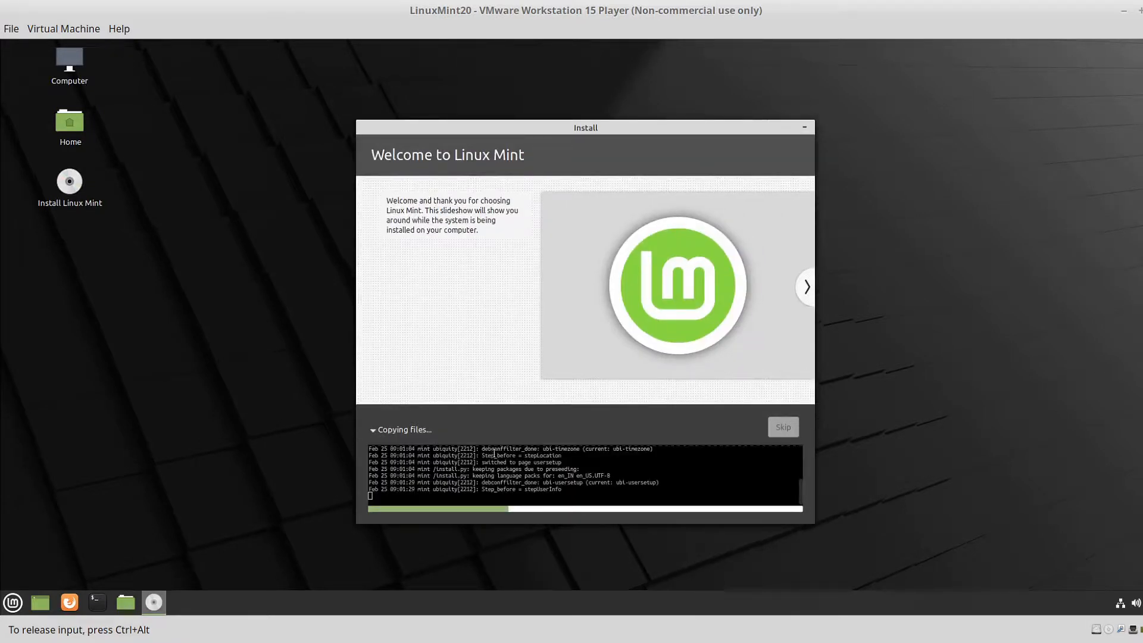
drag(563, 494, 394, 460)
click(397, 461)
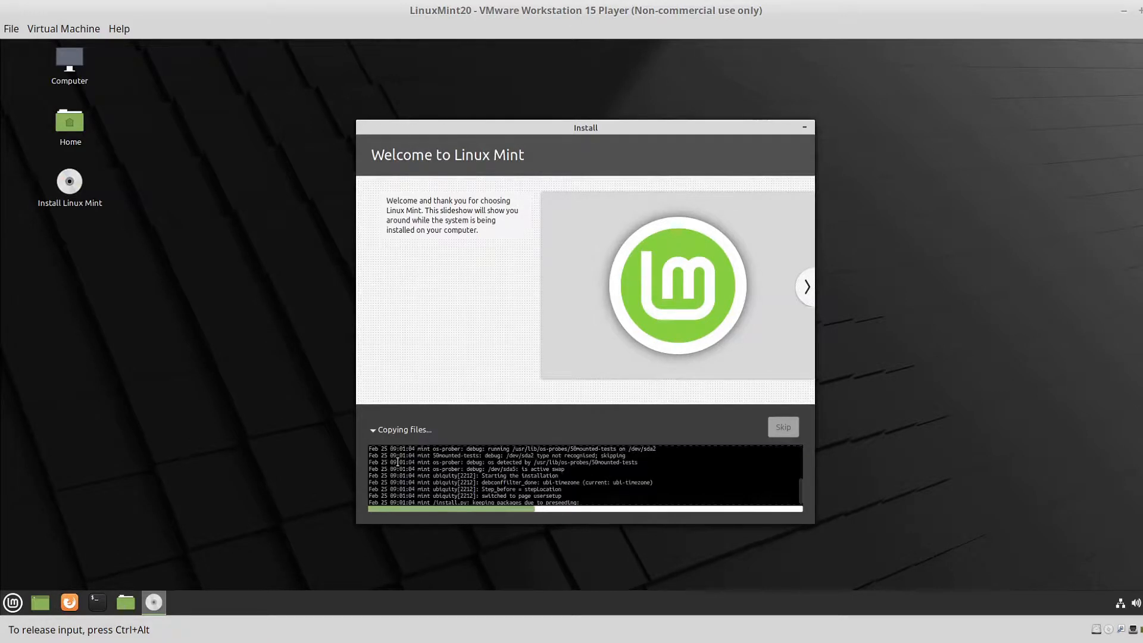
scroll(398, 461, down, 5)
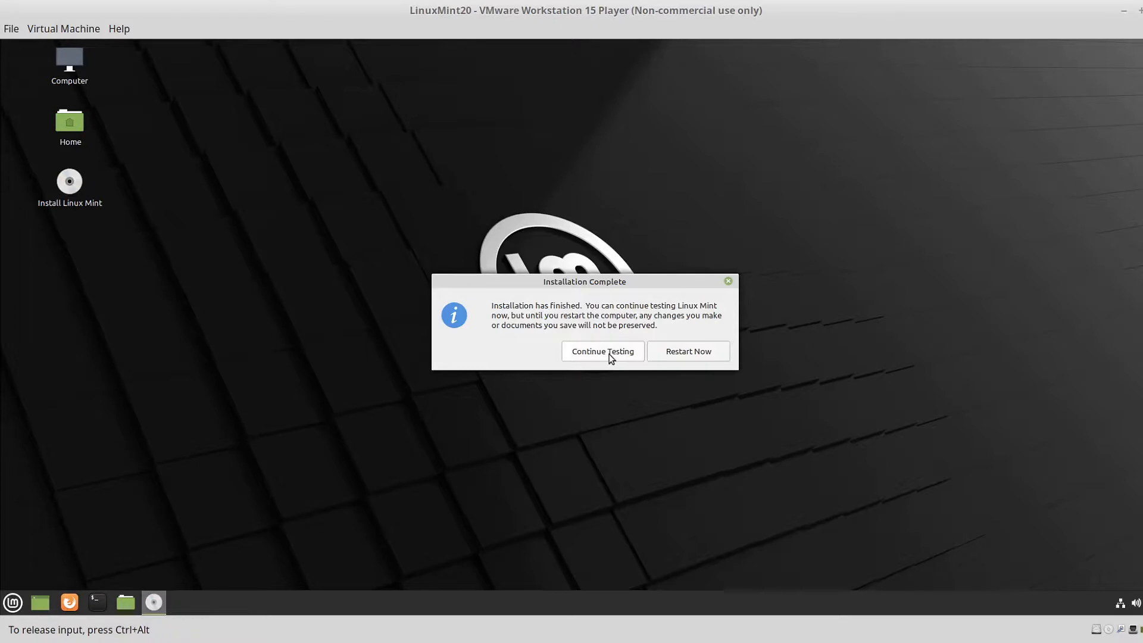
Step: Restart into the installed system past the installation medium prompt and log in with the account password
click(707, 355)
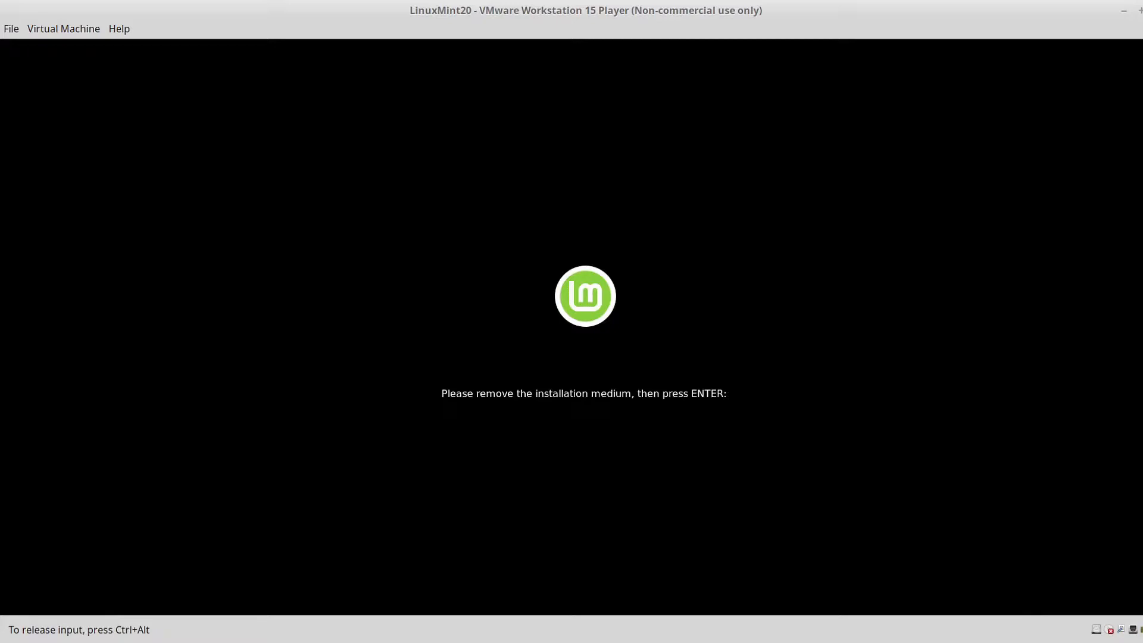
key(Return)
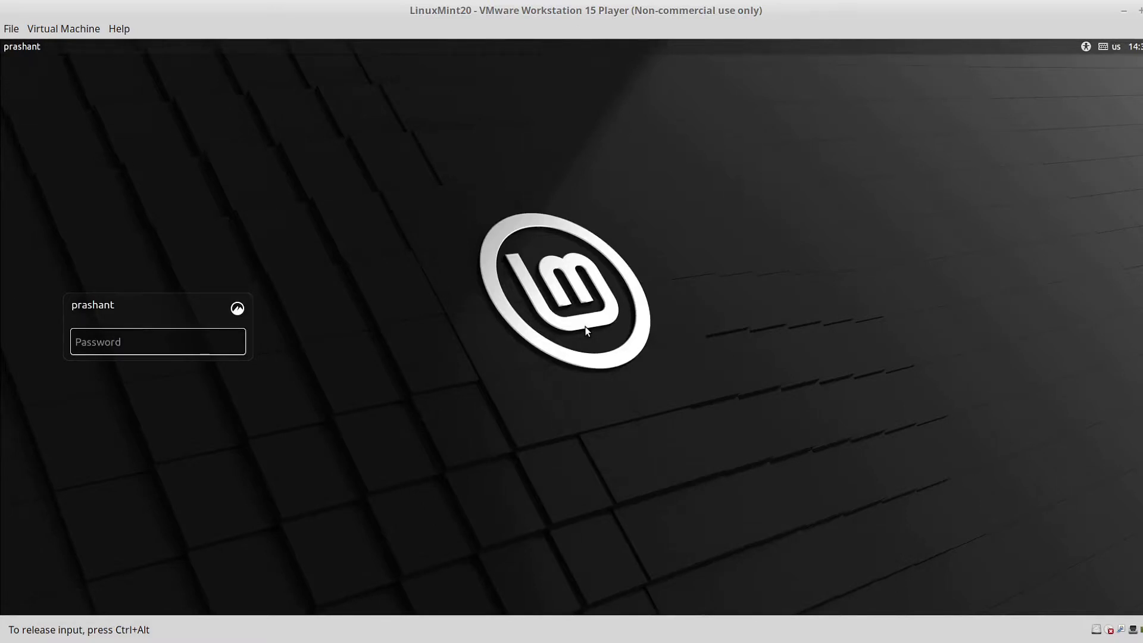
text(••••••••)
key(Return)
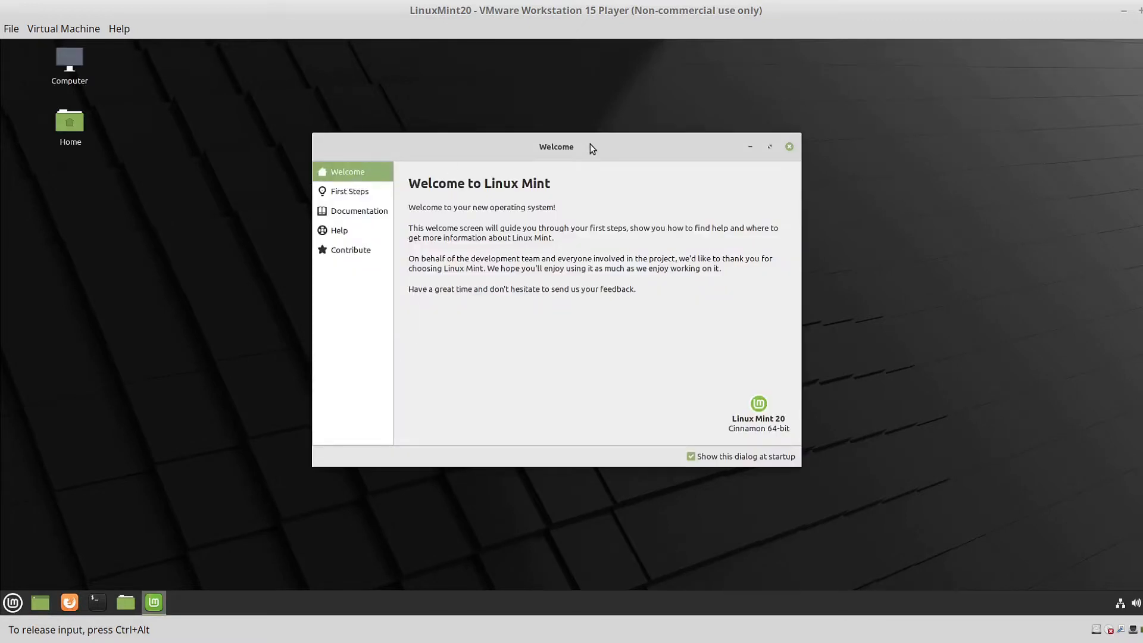
Step: Open First Steps in the Welcome window and set the desktop color to teal
drag(600, 148, 621, 147)
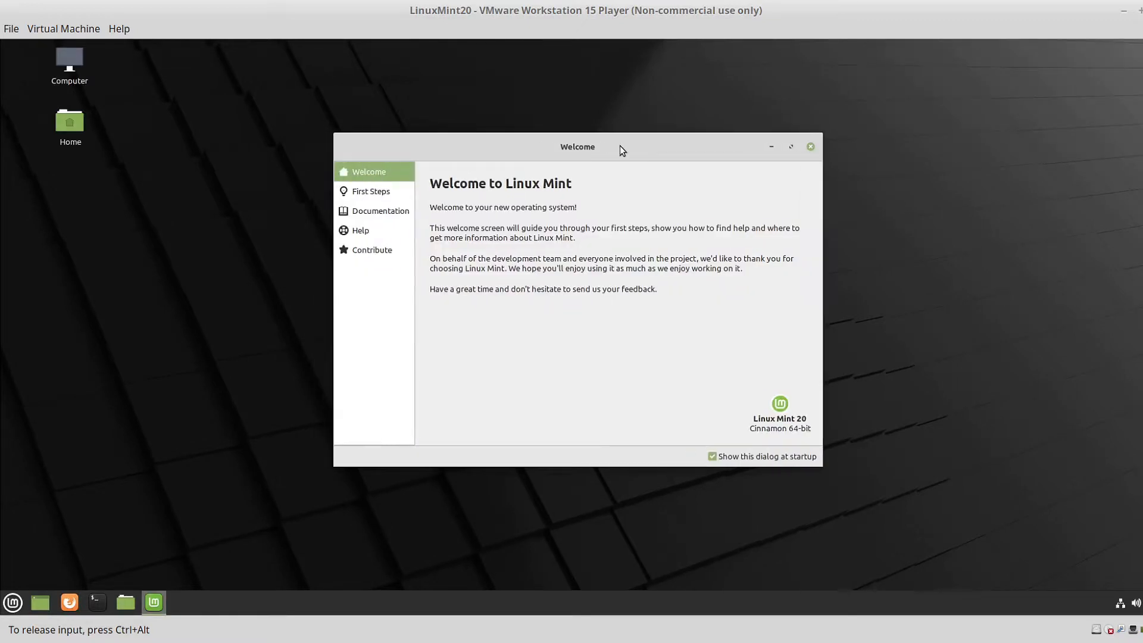
click(371, 191)
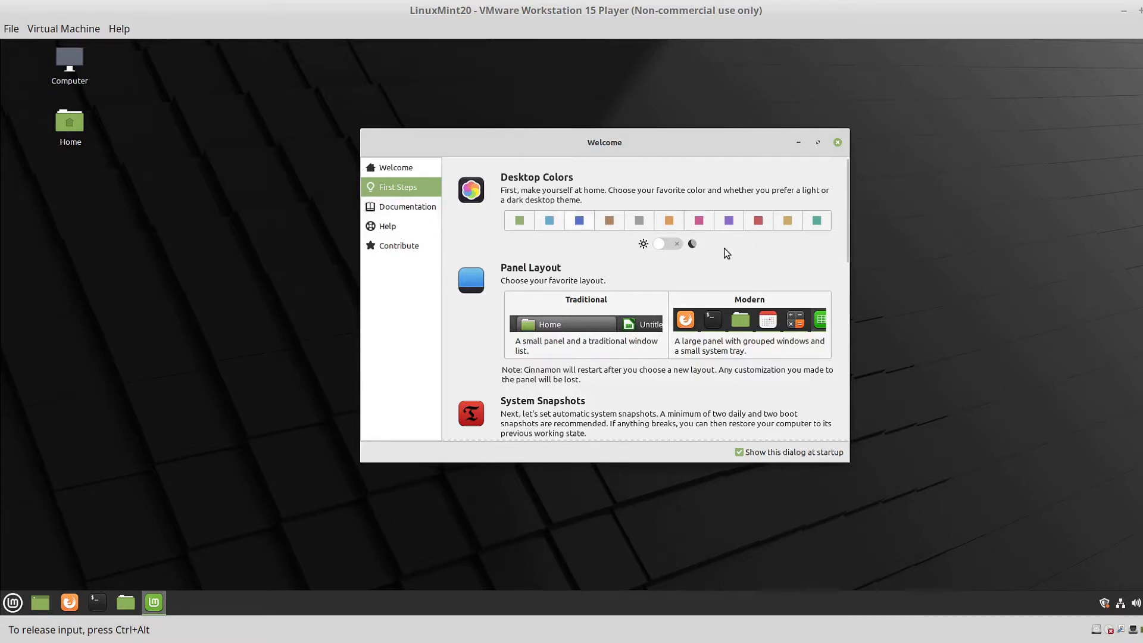
click(818, 225)
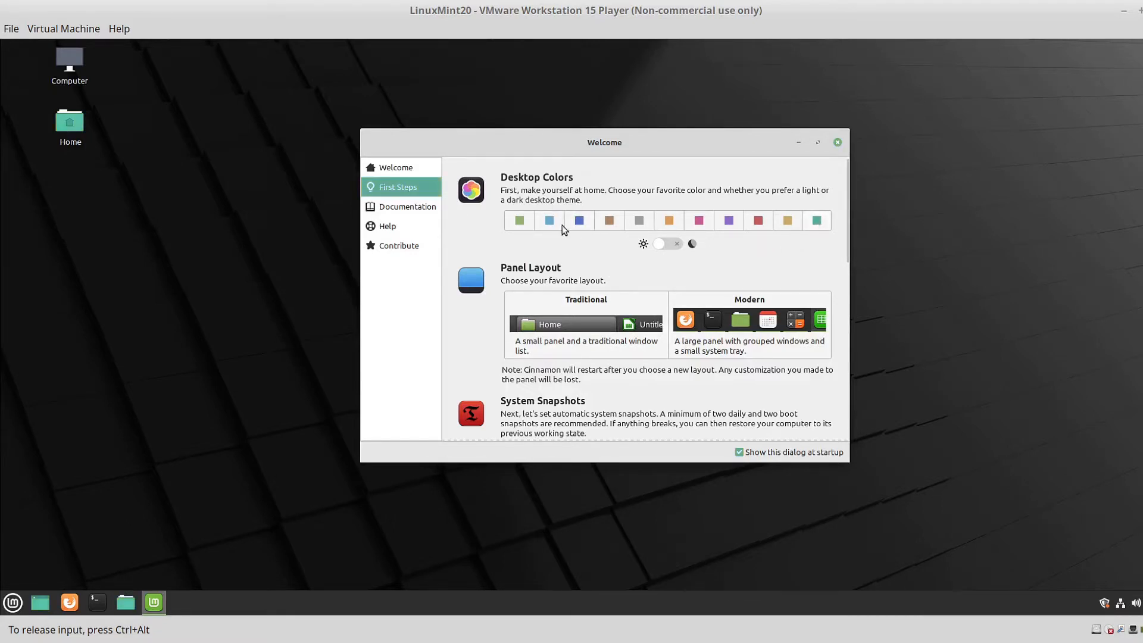
Step: Change the desktop color to green, stop the Welcome dialog from showing at startup, and close it after viewing Documentation
click(522, 223)
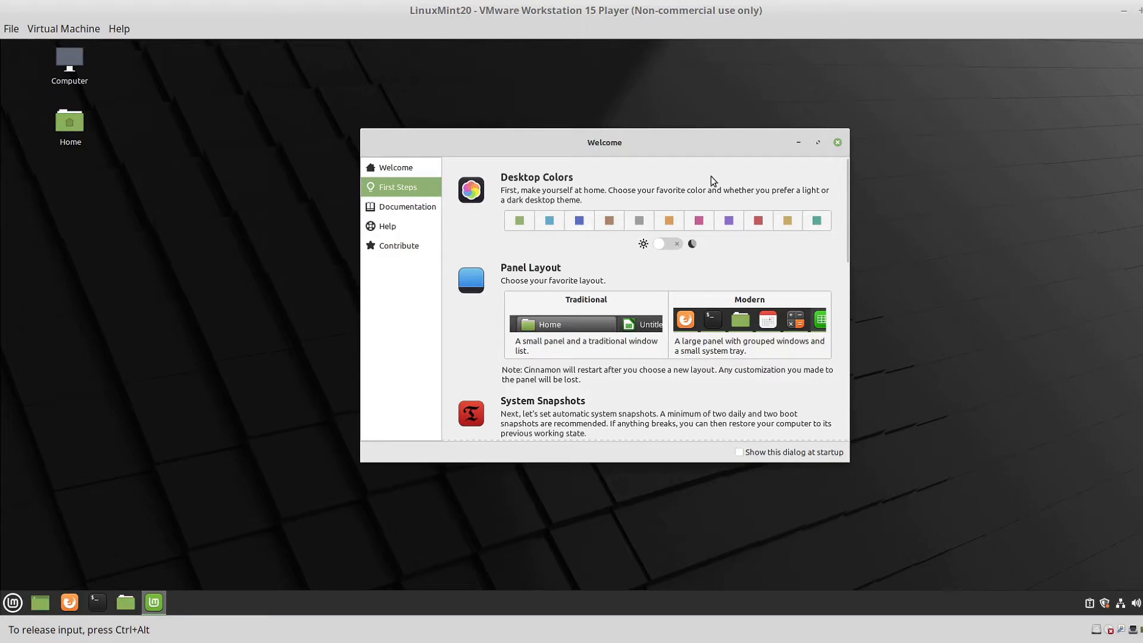
click(424, 208)
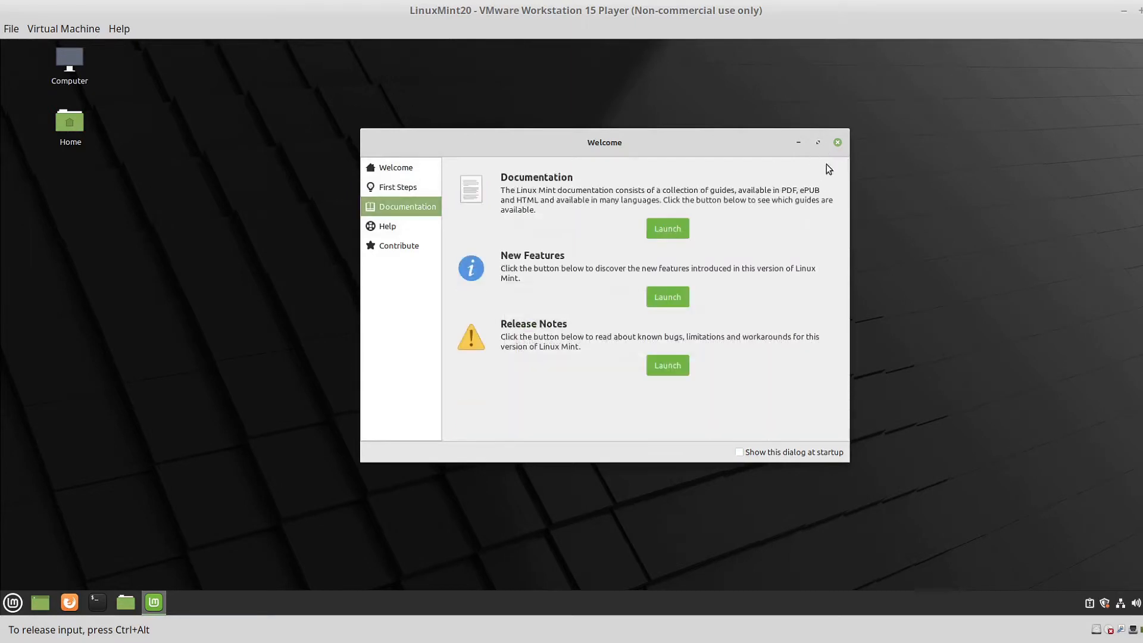
click(837, 142)
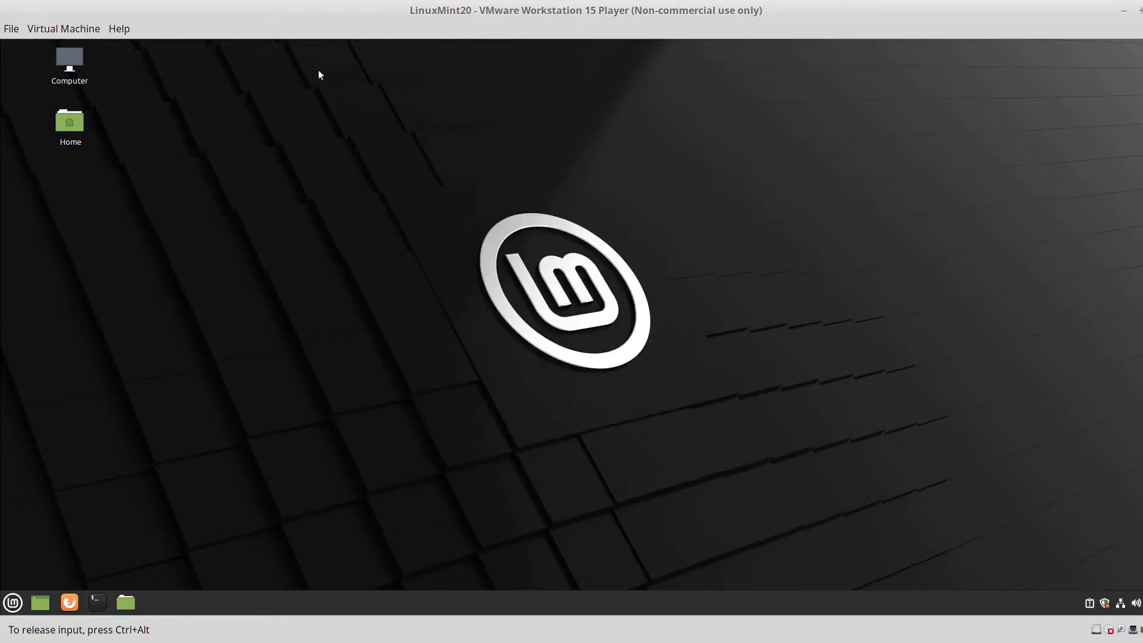
Step: Switch the LinuxMint20 virtual machine to full screen
click(65, 28)
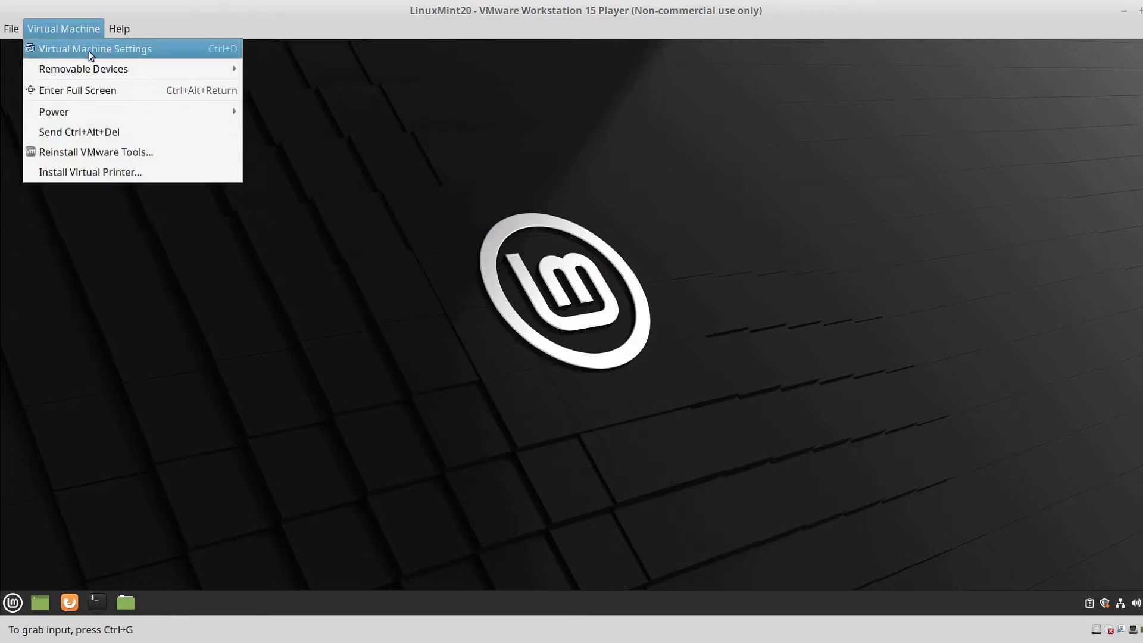
click(101, 91)
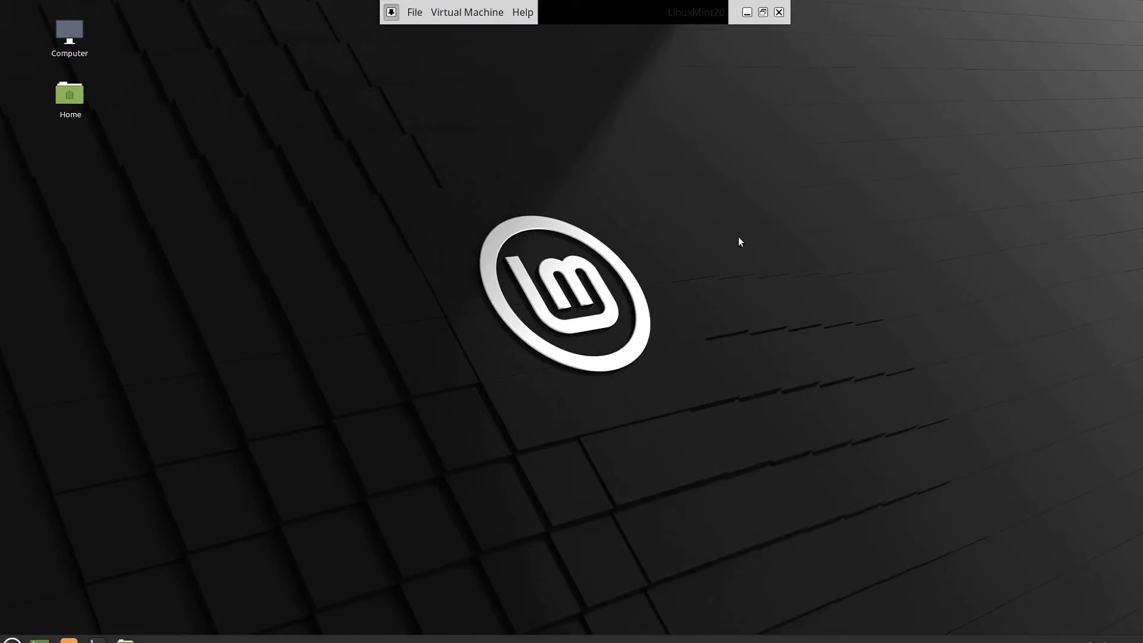
Step: Open the Home folder and a terminal, and arrange the two windows side by side on the desktop
double_click(80, 97)
drag(632, 166, 737, 137)
click(96, 639)
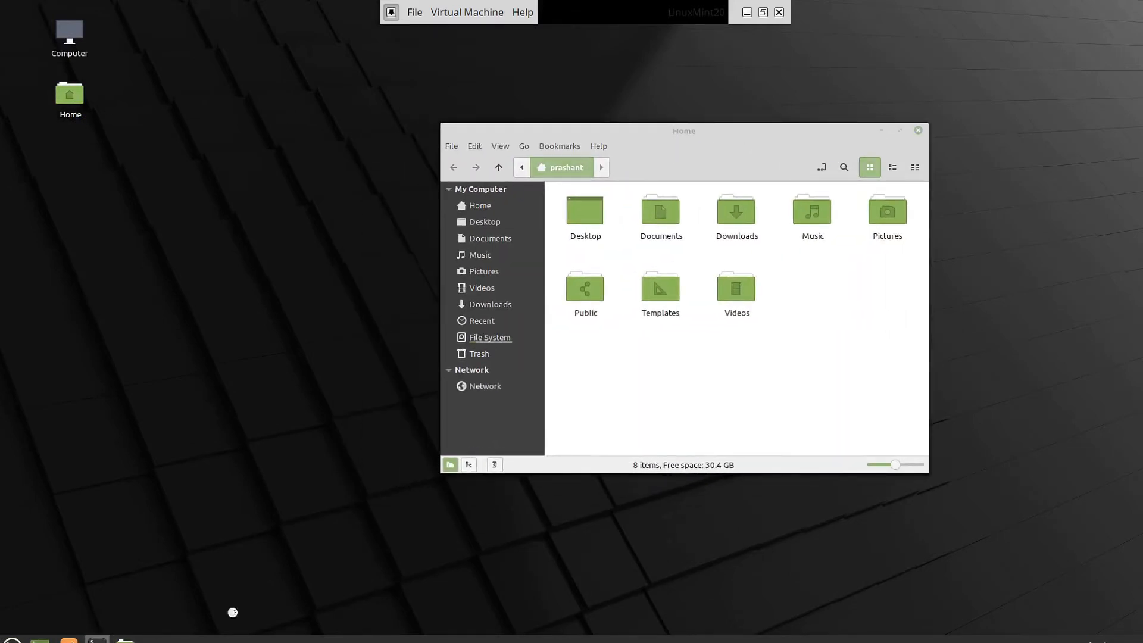
drag(599, 192, 265, 149)
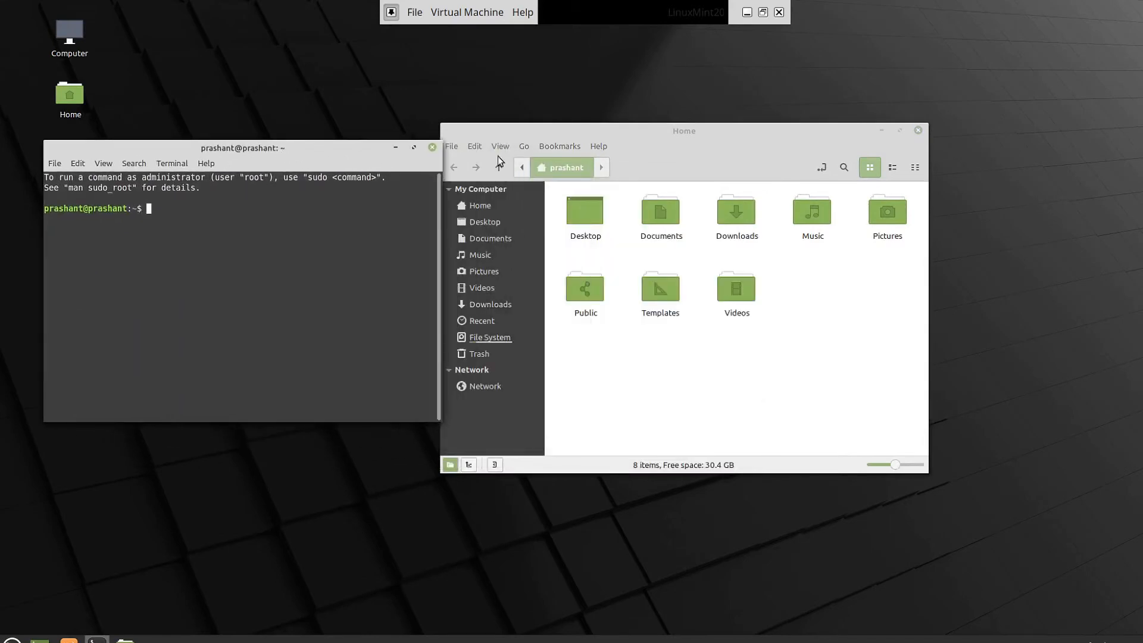
drag(603, 132, 707, 123)
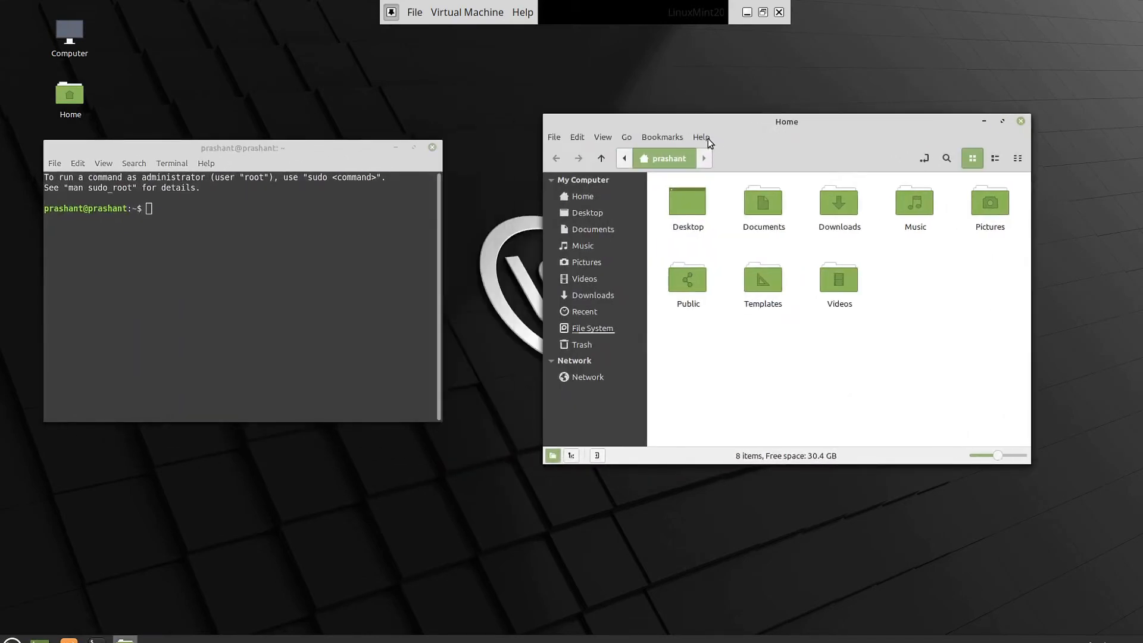
Step: View the file manager's About information and close it
click(702, 137)
click(719, 191)
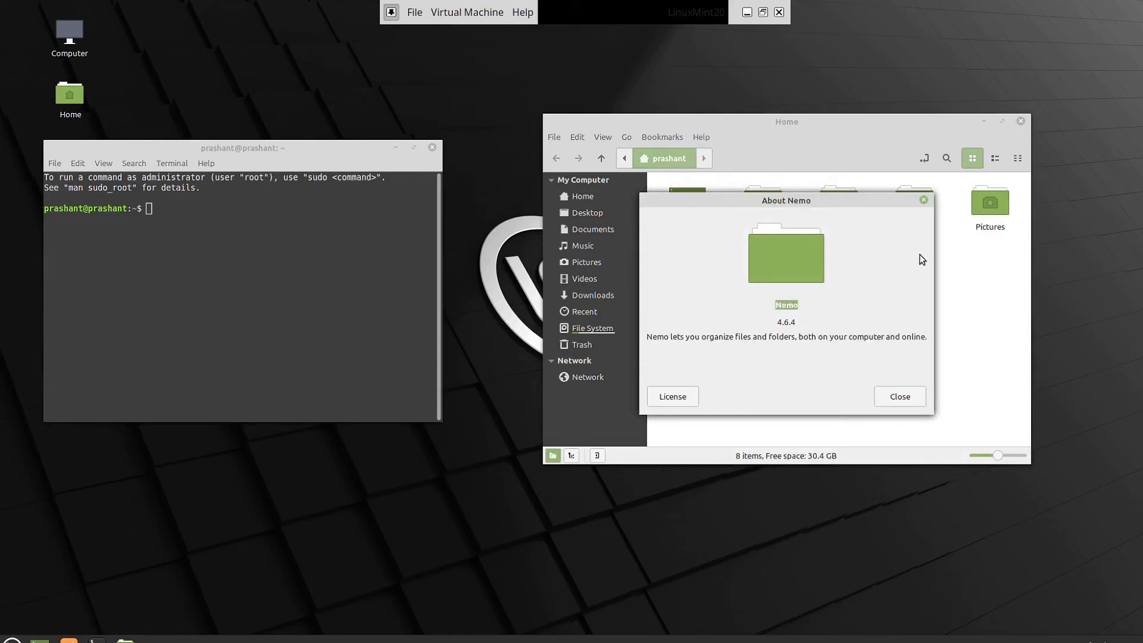
click(923, 200)
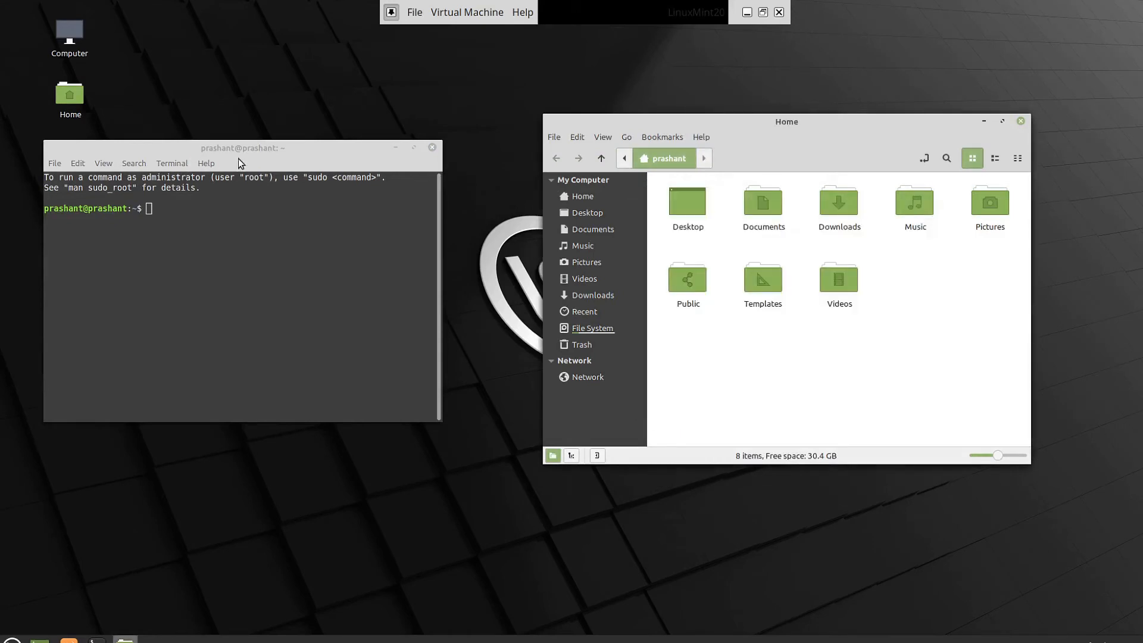
Step: Enlarge the terminal text by three zoom levels and list the home directory's contents with ls -l
click(206, 163)
click(258, 149)
key(ctrl+plus)
key(ctrl+plus)
key(ctrl+plus)
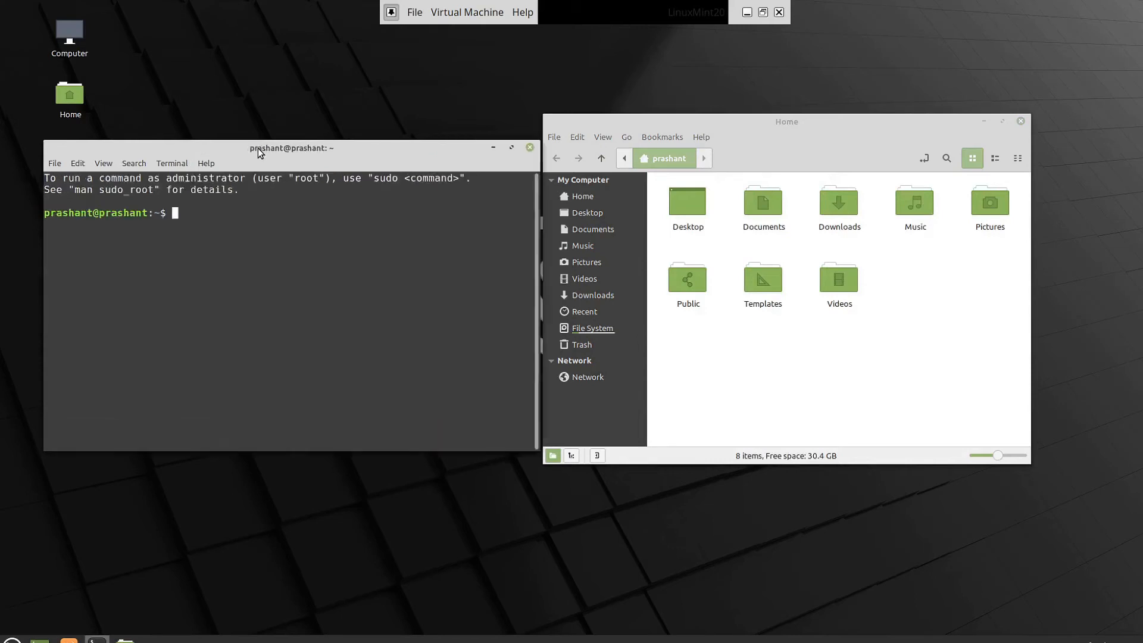
text(ls -l)
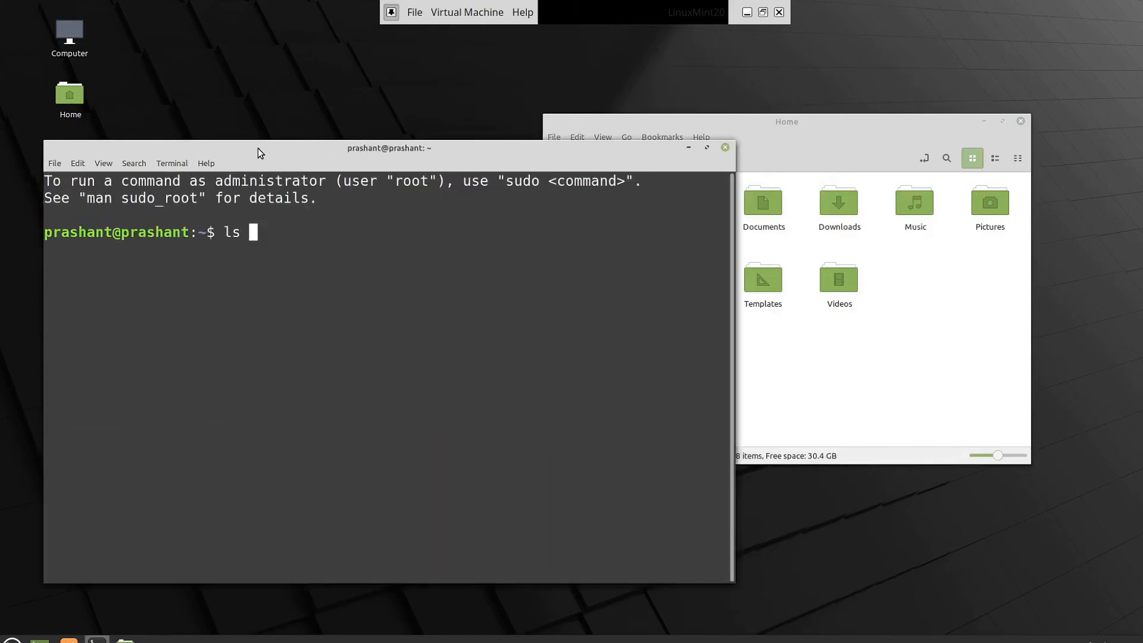
key(Return)
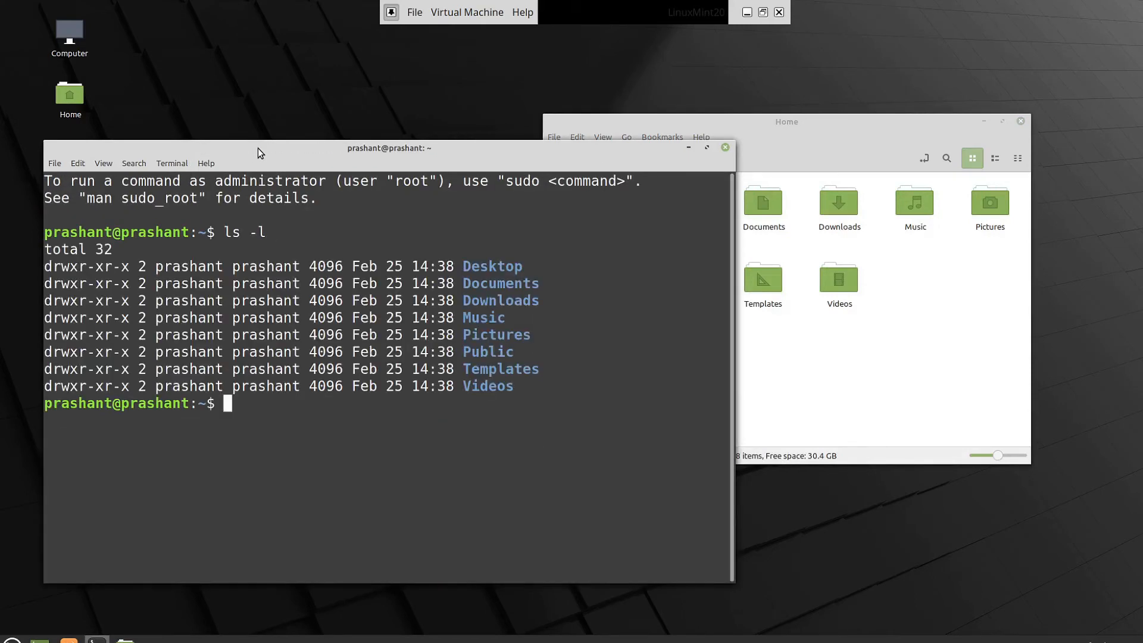
Step: Move the terminal toward the middle of the desktop, then close both the terminal and the Home folder window
drag(523, 150, 711, 151)
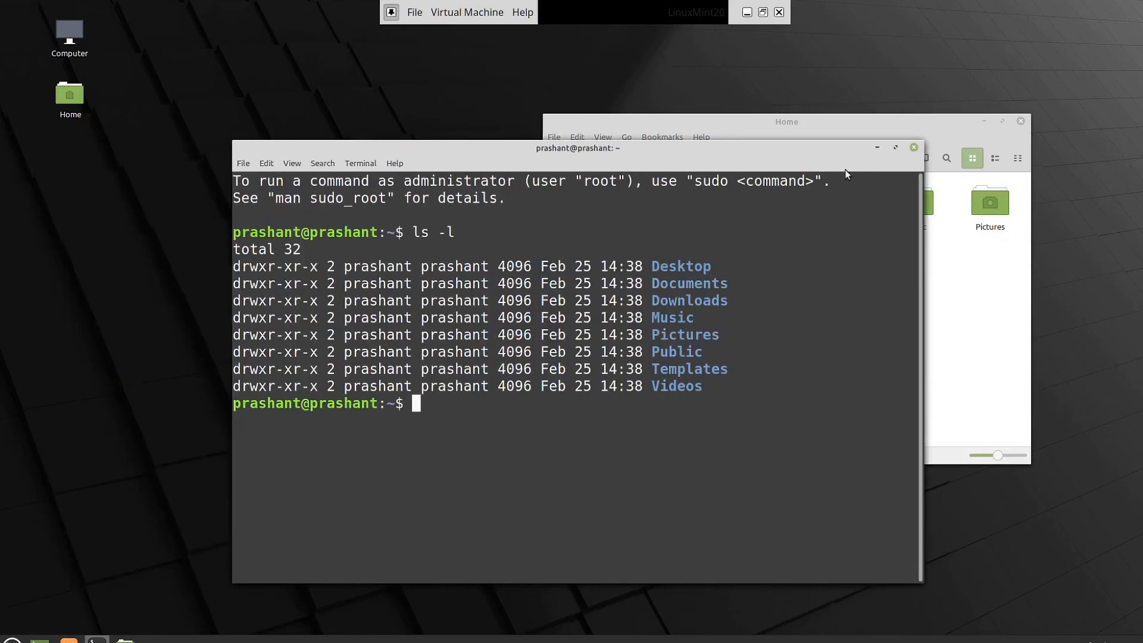
click(914, 149)
click(1020, 122)
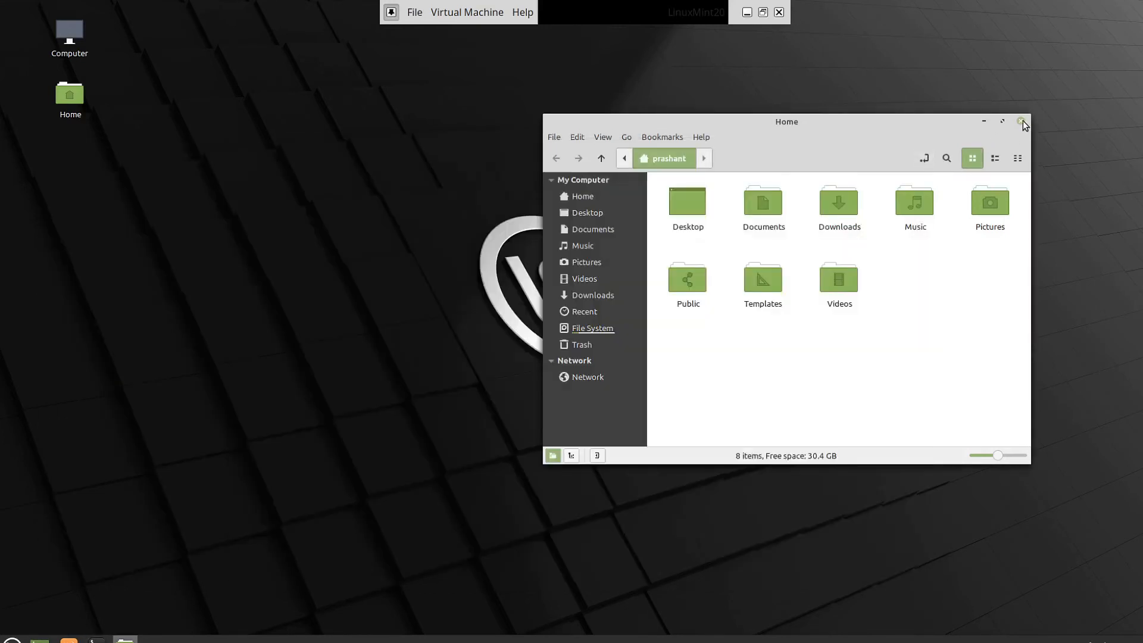